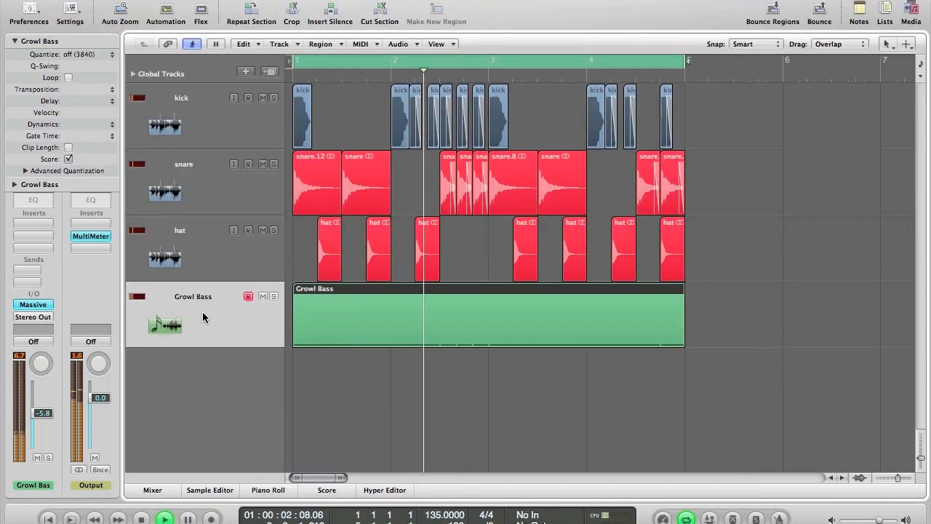
Solo the Growl Bass region, stop playback at bar 1, and show its Massive instrument window.
{"action": "key", "text": "s"}
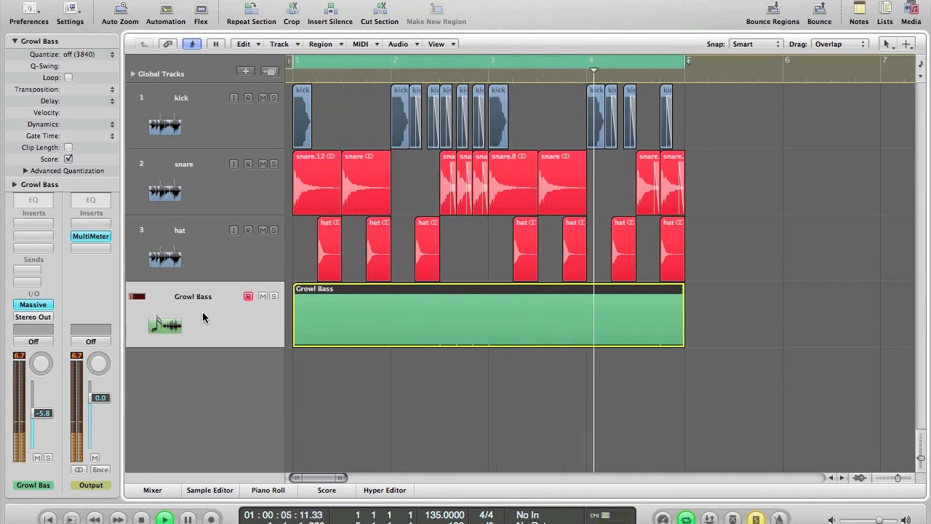
{"action": "key", "text": "space"}
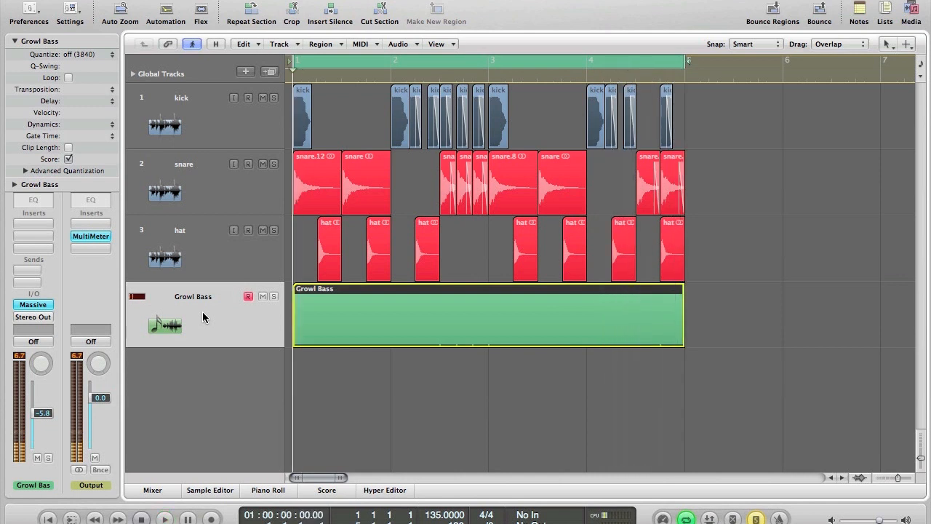
{"action": "key", "text": "v"}
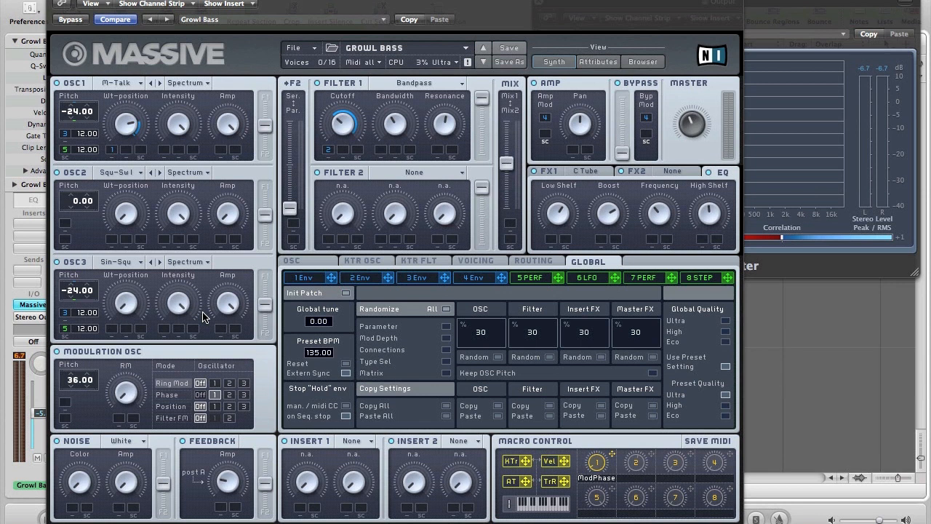
Play the Growl Bass region to hear the current patch.
{"action": "key", "text": "v"}
{"action": "left_click", "coordinate": [202, 312]}
{"action": "key", "text": "space"}
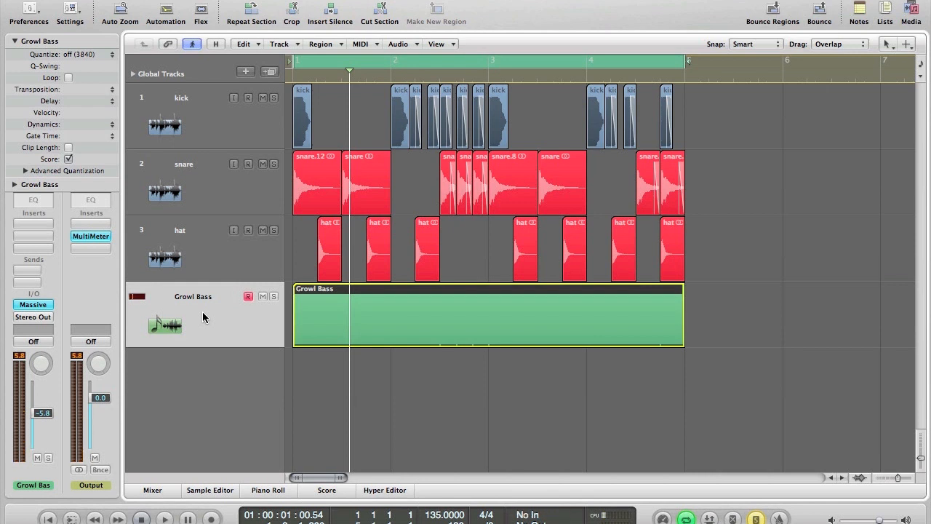
Back in Massive, replace the Growl Bass patch with a new blank Untitled Sound.
{"action": "key", "text": "v"}
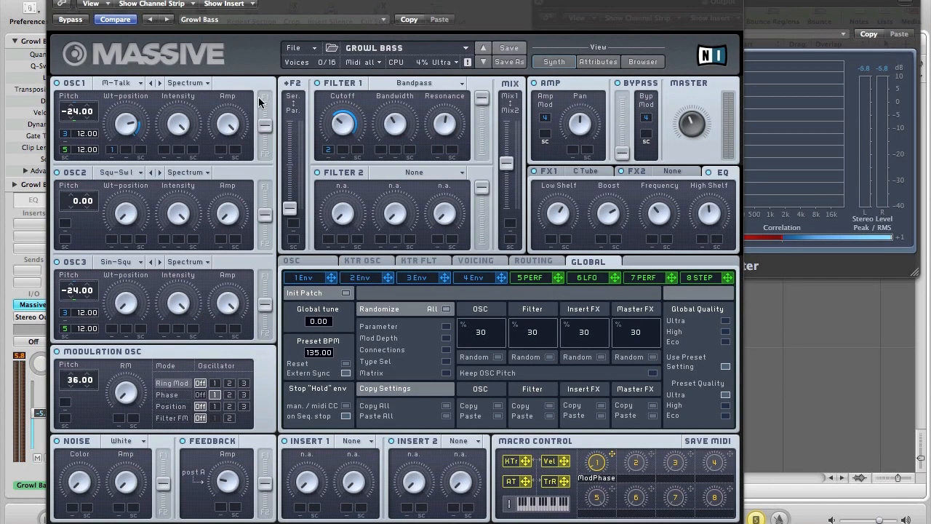
{"action": "left_click", "coordinate": [295, 48]}
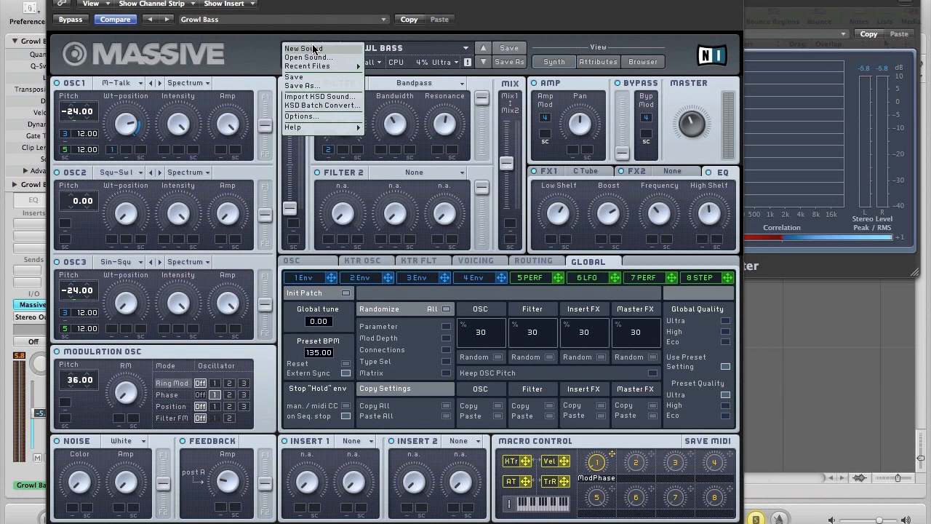
{"action": "left_click", "coordinate": [313, 47]}
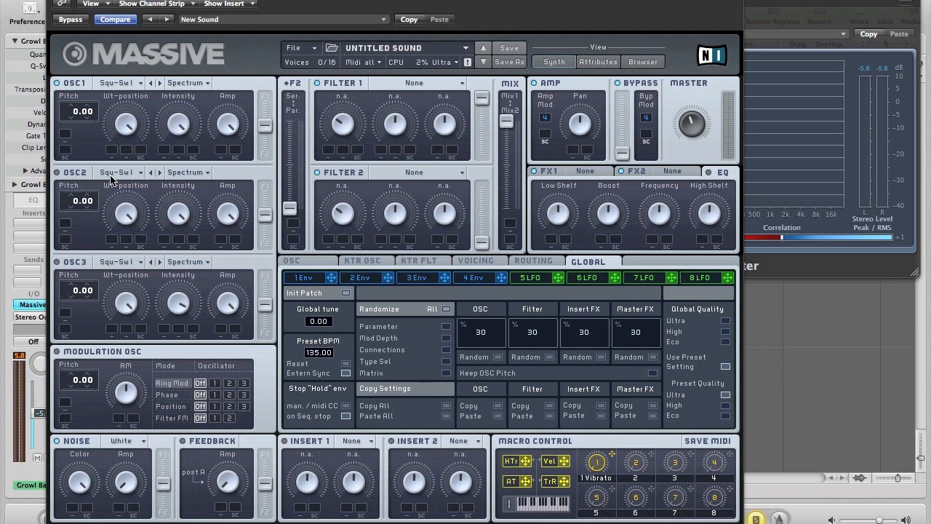
Give oscillator 1 the Modern Talking wavetable and pitch it down to -24.
{"action": "left_click", "coordinate": [113, 83]}
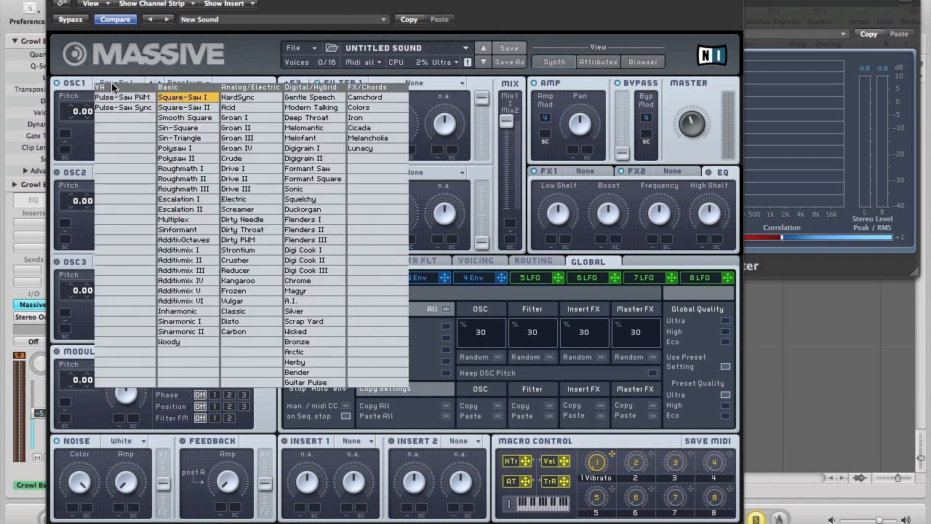
{"action": "left_click", "coordinate": [310, 107]}
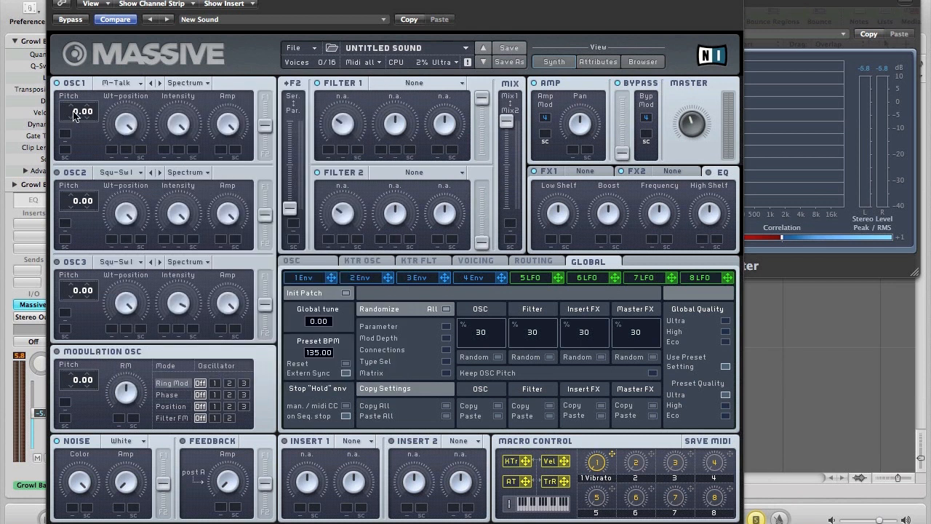
{"action": "left_click_drag", "start_coordinate": [71, 113], "coordinate": [73, 122]}
Give oscillator 2 the Sin-Square wavetable and pitch it down to -24.
{"action": "left_click", "coordinate": [107, 175]}
{"action": "left_click", "coordinate": [174, 220]}
{"action": "left_click_drag", "start_coordinate": [78, 203], "coordinate": [78, 211]}
Make filter 1 a Bandpass filter with slightly narrower bandwidth.
{"action": "left_click", "coordinate": [749, 126]}
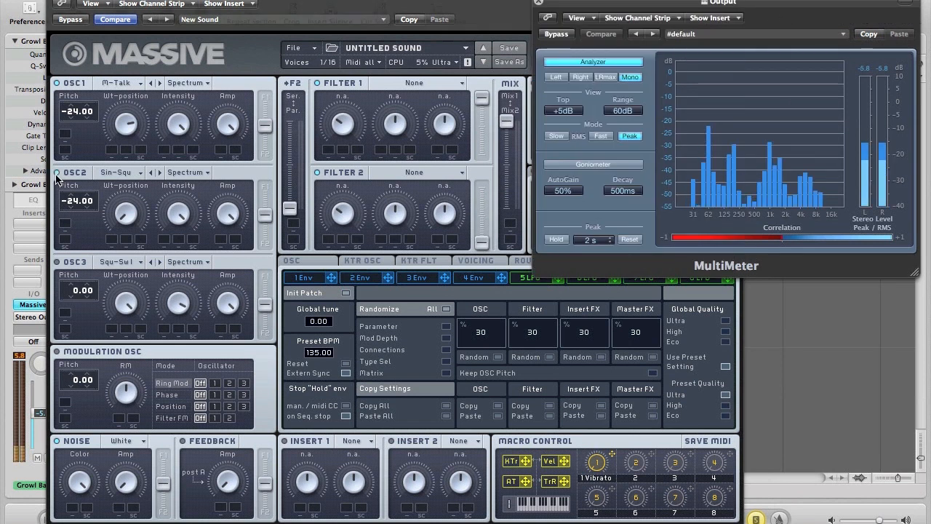
{"action": "left_click", "coordinate": [56, 176]}
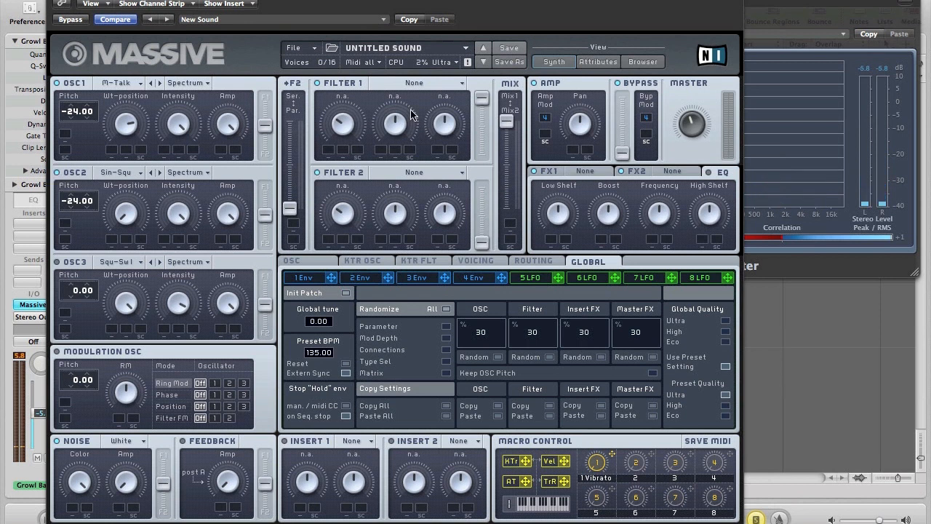
{"action": "left_click", "coordinate": [405, 88]}
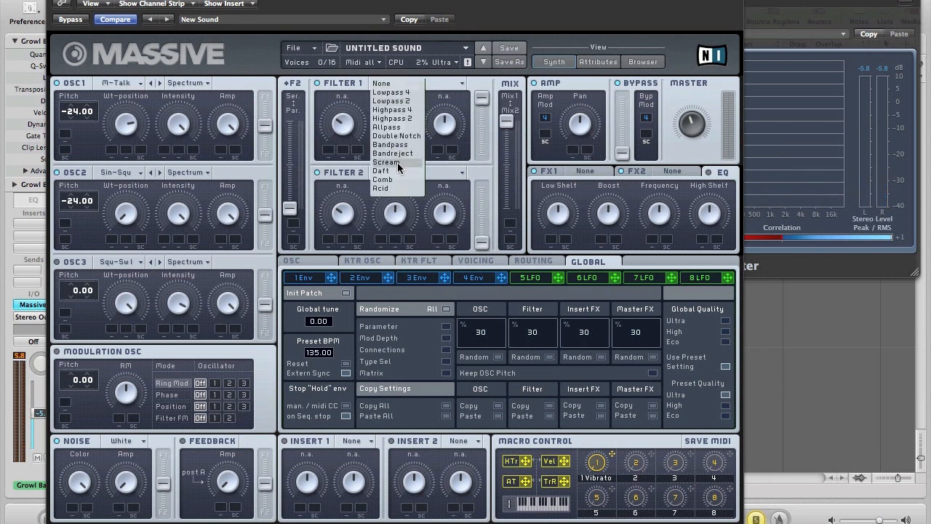
{"action": "left_click", "coordinate": [397, 145]}
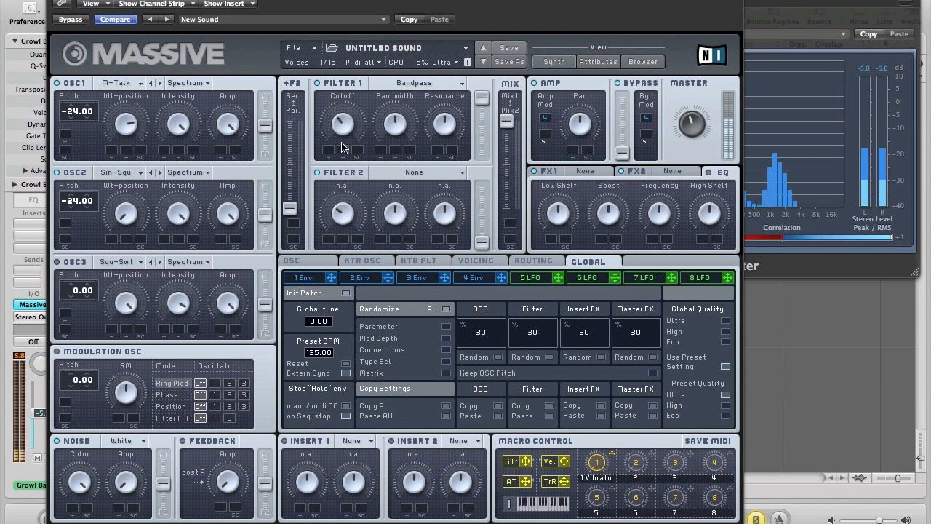
{"action": "left_click_drag", "start_coordinate": [395, 119], "coordinate": [394, 133]}
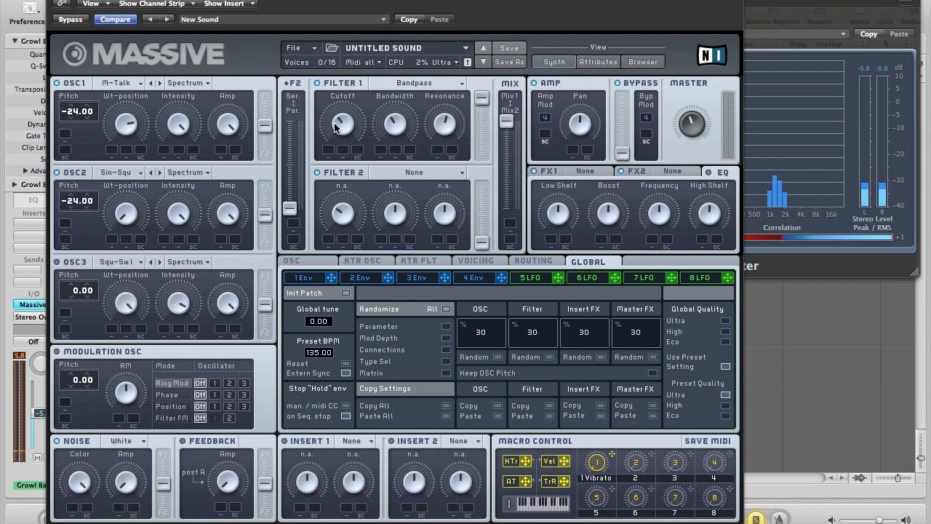
Shift the filter mix balance and set the filter 2 level fully down.
{"action": "left_click_drag", "start_coordinate": [506, 121], "coordinate": [509, 175]}
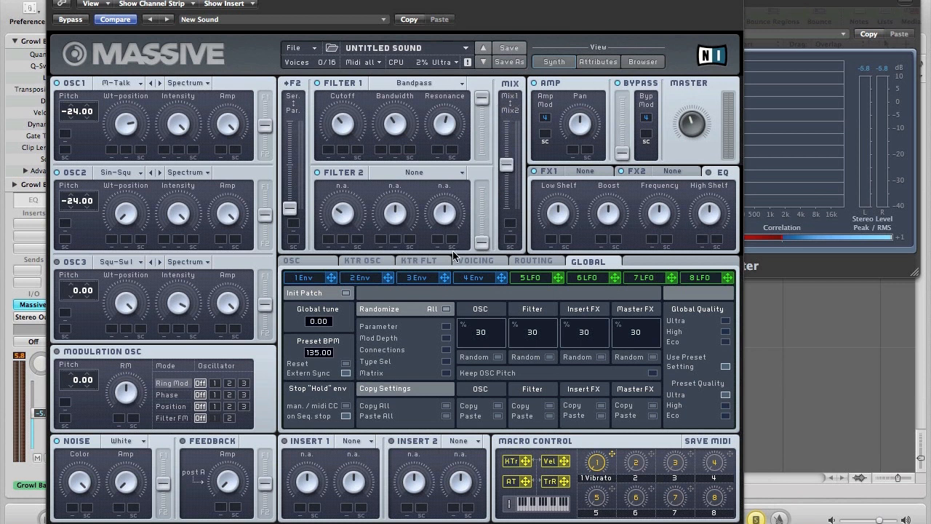
{"action": "left_click_drag", "start_coordinate": [481, 241], "coordinate": [482, 187]}
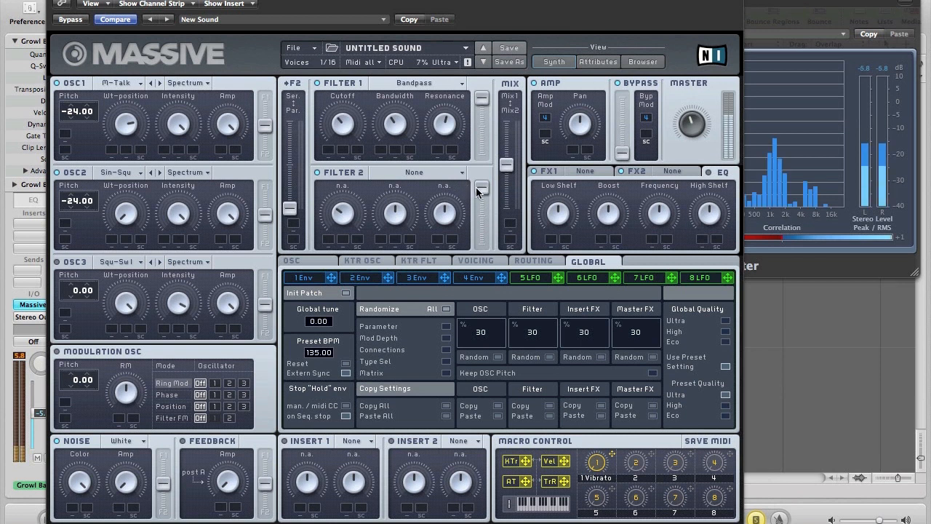
{"action": "left_click_drag", "start_coordinate": [480, 188], "coordinate": [505, 161]}
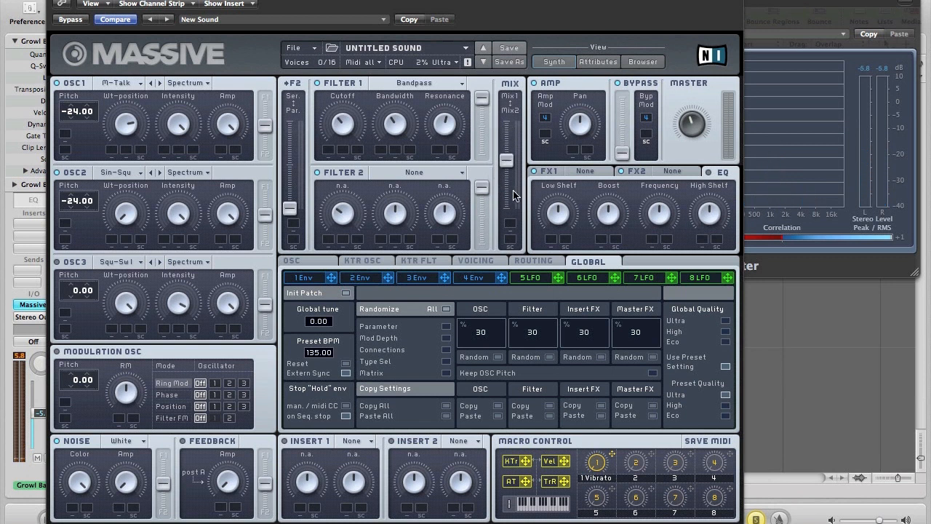
{"action": "left_click_drag", "start_coordinate": [479, 192], "coordinate": [472, 158]}
Add Classic Tube as the first effect and lower its dry/wet amount.
{"action": "left_click", "coordinate": [584, 172]}
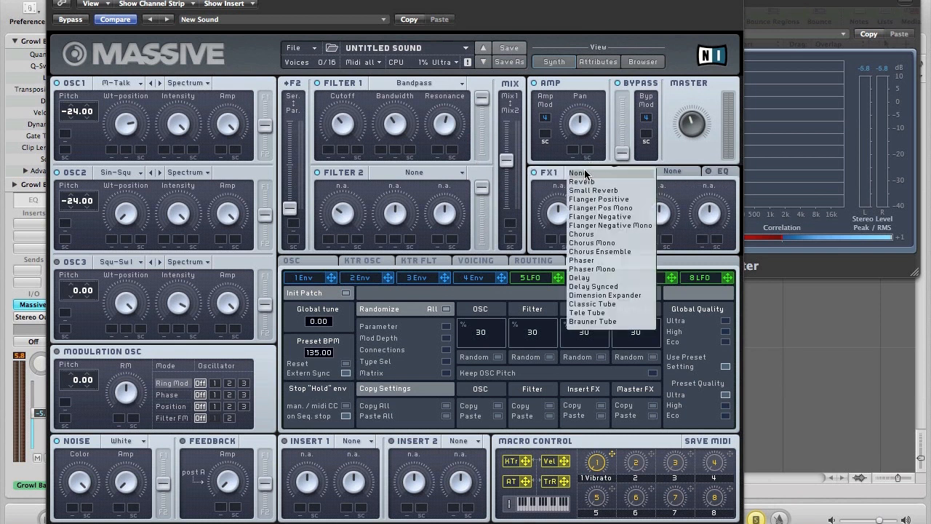
{"action": "left_click", "coordinate": [593, 303]}
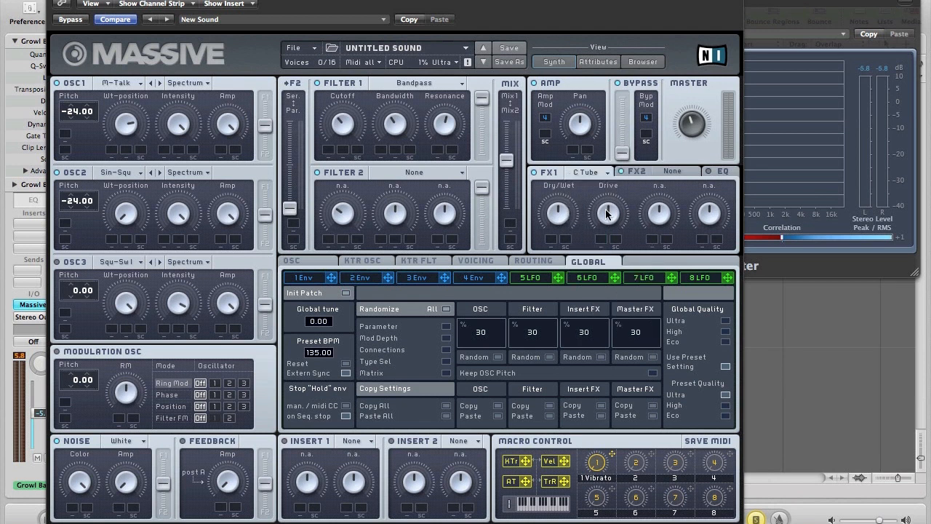
{"action": "left_click_drag", "start_coordinate": [555, 217], "coordinate": [556, 235]}
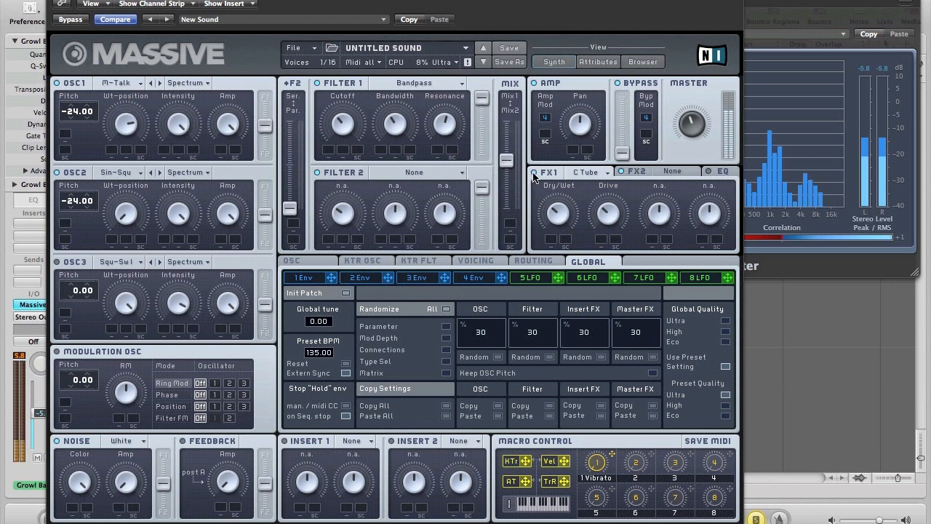
In the EQ, raise the low shelf and boost, and lower the frequency.
{"action": "left_click", "coordinate": [712, 173]}
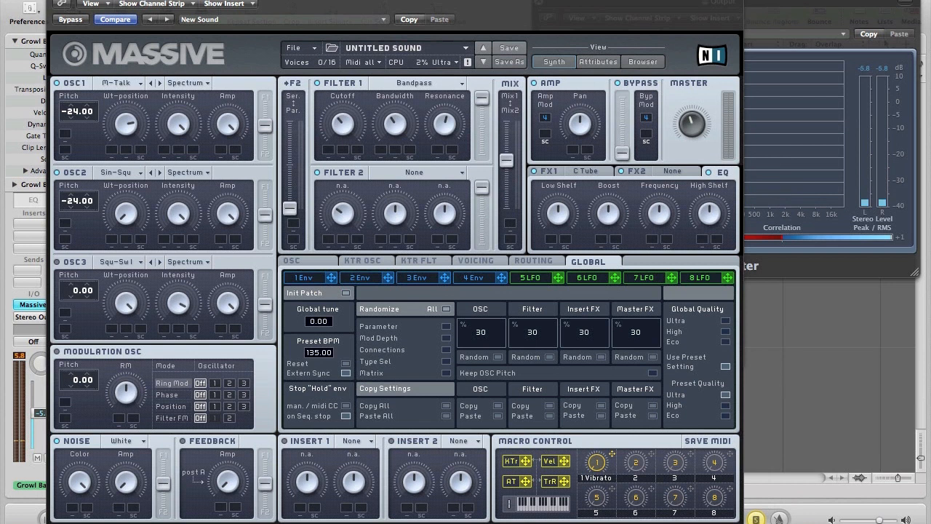
{"action": "left_click_drag", "start_coordinate": [548, 210], "coordinate": [543, 196]}
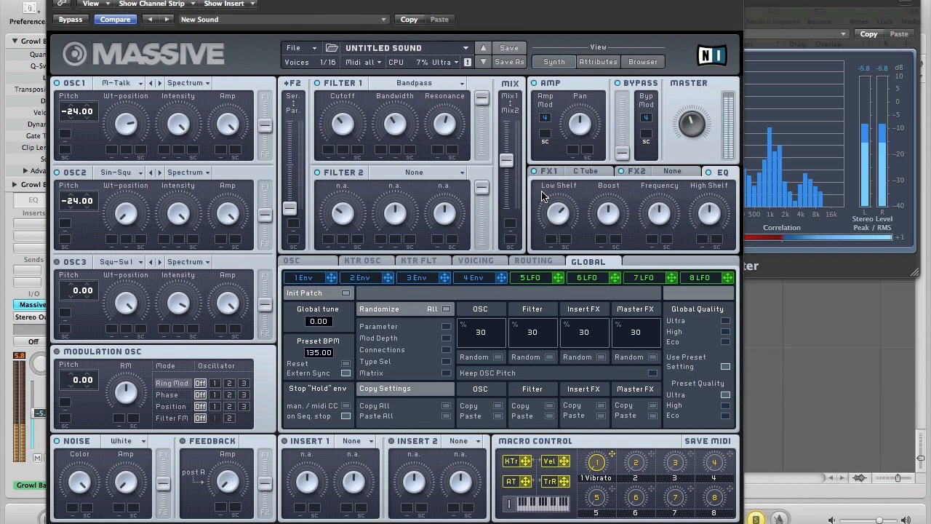
{"action": "left_click_drag", "start_coordinate": [665, 217], "coordinate": [667, 229]}
{"action": "left_click_drag", "start_coordinate": [607, 200], "coordinate": [655, 216]}
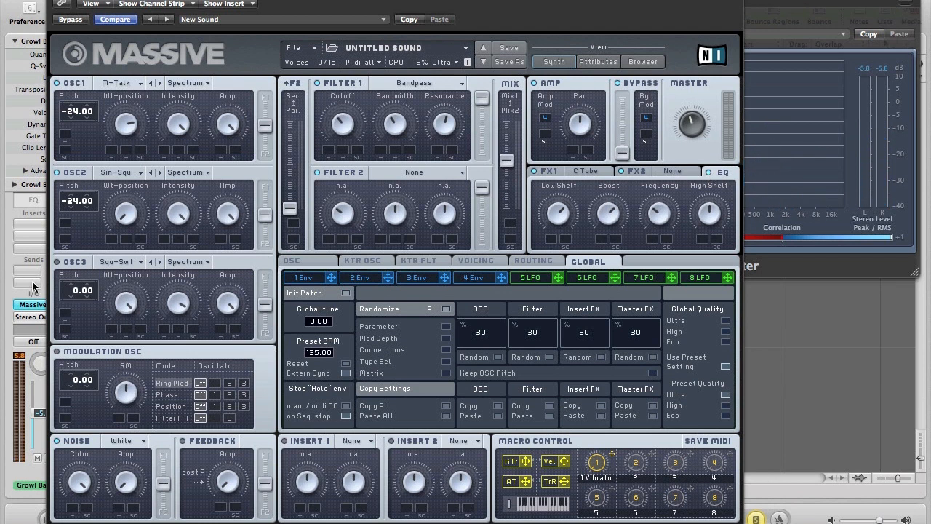
Enable the modulation oscillator at pitch 36 phase-modulating OSC1, then show envelope 4.
{"action": "left_click", "coordinate": [58, 352]}
{"action": "left_click_drag", "start_coordinate": [77, 366], "coordinate": [77, 361]}
{"action": "left_click", "coordinate": [173, 395]}
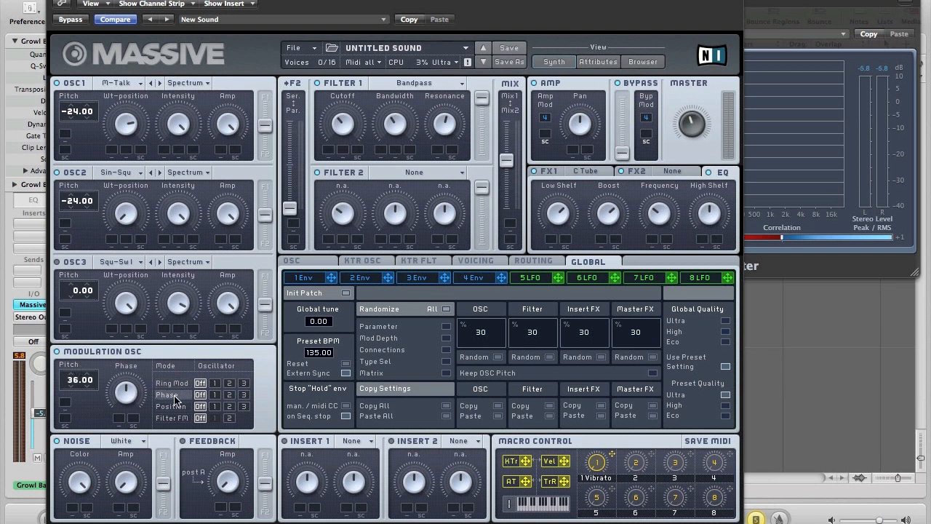
{"action": "left_click", "coordinate": [215, 396]}
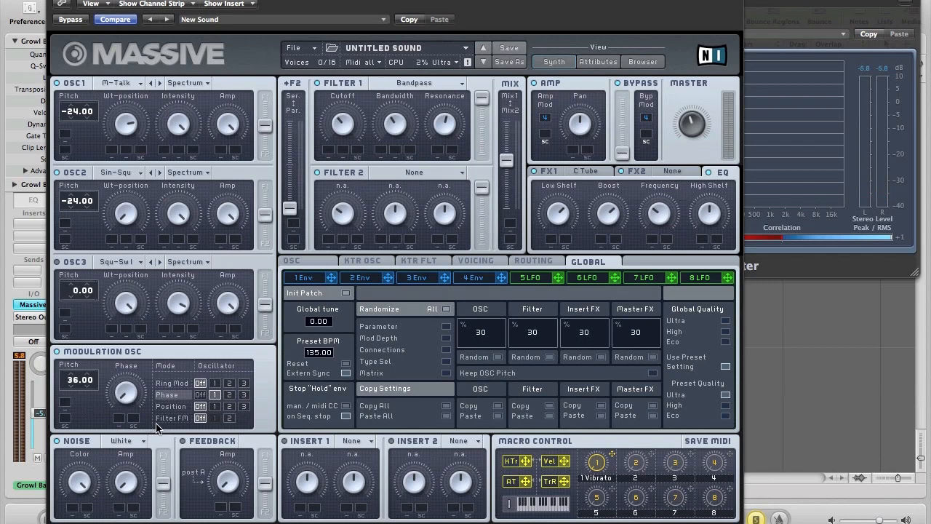
{"action": "left_click", "coordinate": [473, 278]}
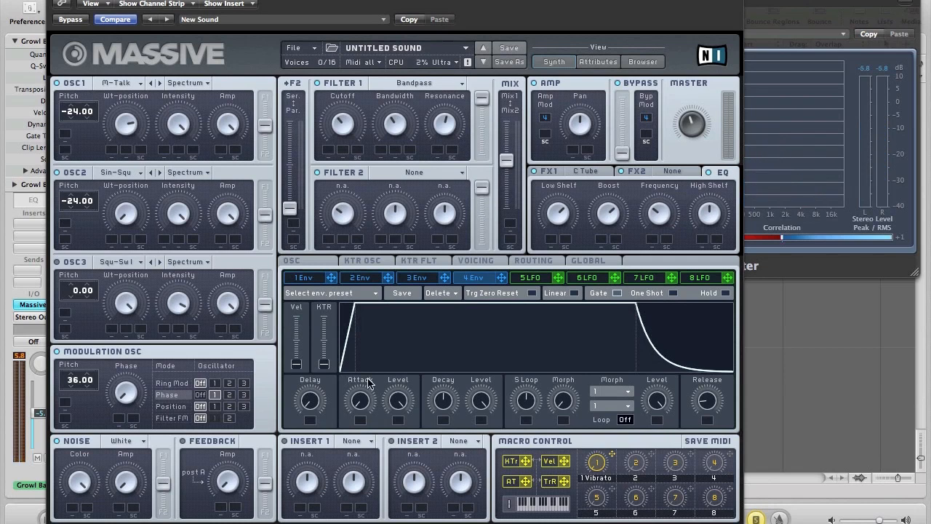
Turn on Monophon voicing and Restart via Gate for the oscillator phases.
{"action": "left_click", "coordinate": [492, 262]}
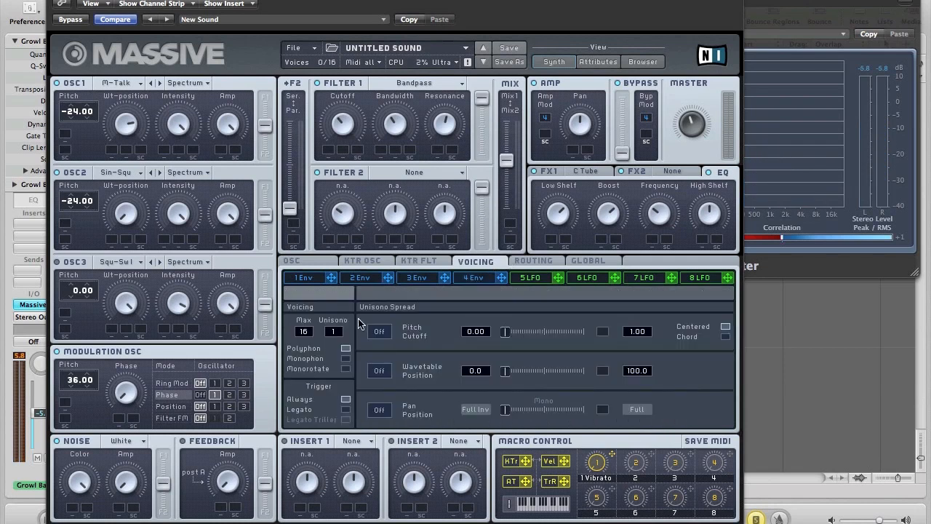
{"action": "left_click", "coordinate": [346, 358]}
{"action": "left_click", "coordinate": [284, 261]}
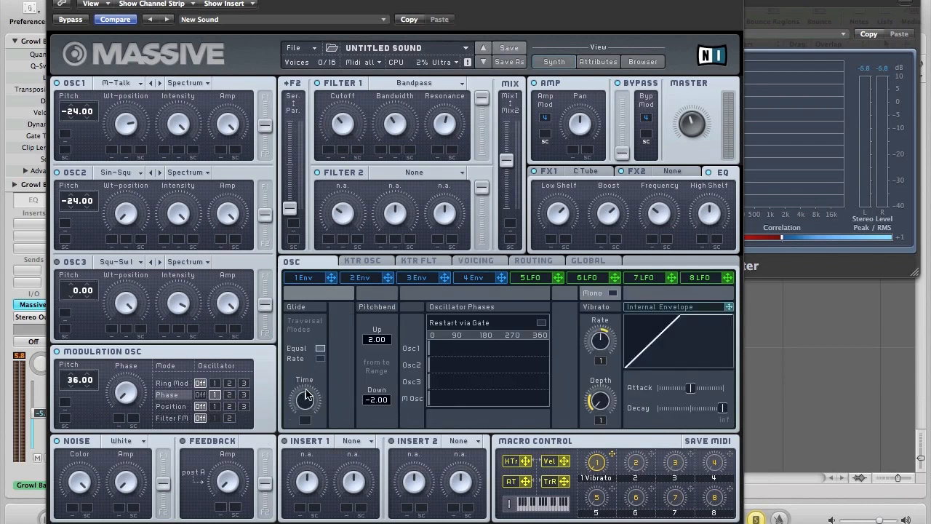
{"action": "left_click", "coordinate": [541, 323]}
{"action": "left_click", "coordinate": [538, 323]}
{"action": "left_click", "coordinate": [537, 323]}
Route envelope 1 to OSC1's wavetable position and the modulation oscillator's phase, setting both depths.
{"action": "left_click", "coordinate": [298, 279]}
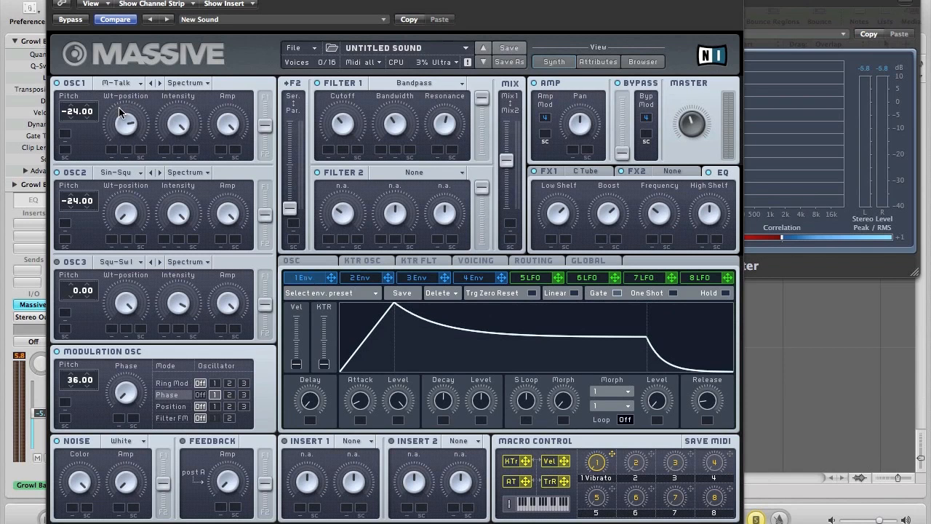
{"action": "left_click_drag", "start_coordinate": [121, 125], "coordinate": [121, 119]}
{"action": "left_click_drag", "start_coordinate": [112, 151], "coordinate": [112, 150]}
{"action": "left_click_drag", "start_coordinate": [114, 422], "coordinate": [116, 419]}
{"action": "left_click_drag", "start_coordinate": [119, 418], "coordinate": [105, 389]}
{"action": "left_click_drag", "start_coordinate": [112, 150], "coordinate": [111, 127]}
Give envelope 1 a longer attack, full sustain level, and slightly shorter release.
{"action": "left_click_drag", "start_coordinate": [360, 404], "coordinate": [348, 354]}
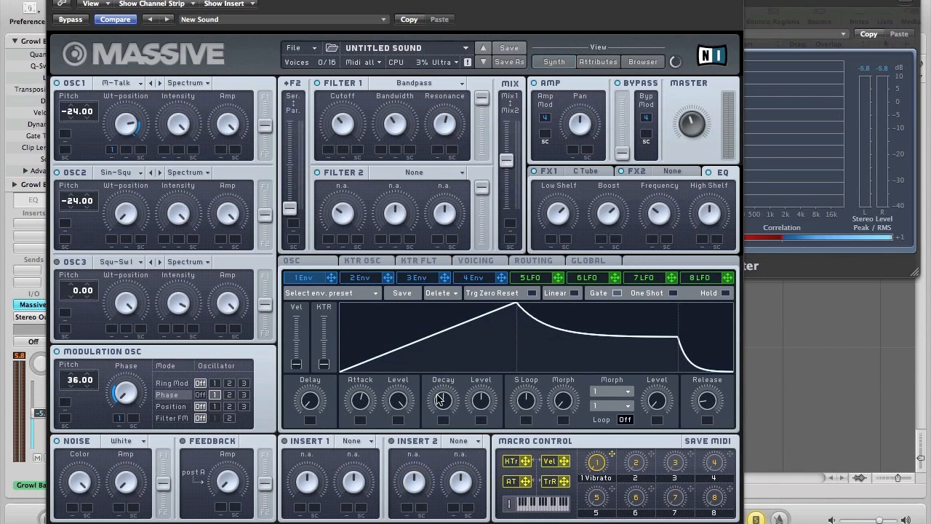
{"action": "left_click_drag", "start_coordinate": [485, 400], "coordinate": [478, 309]}
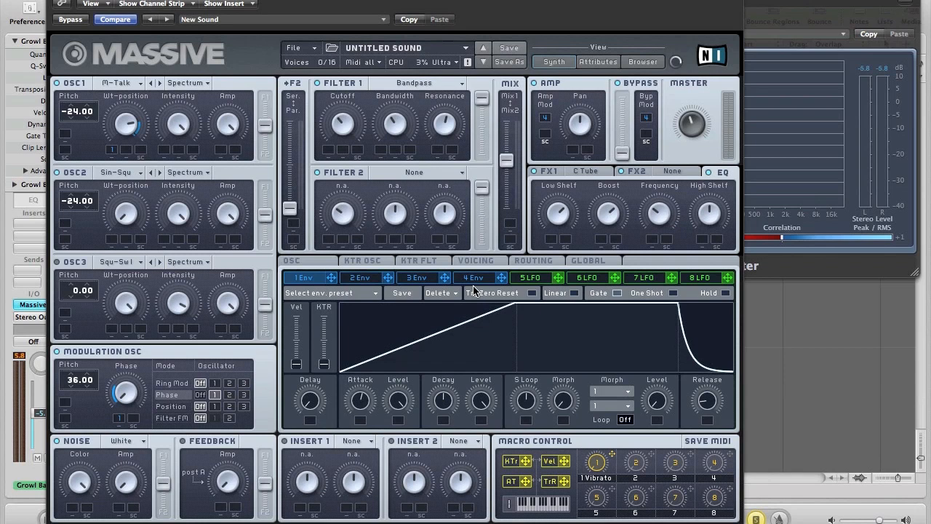
{"action": "left_click_drag", "start_coordinate": [704, 393], "coordinate": [704, 397]}
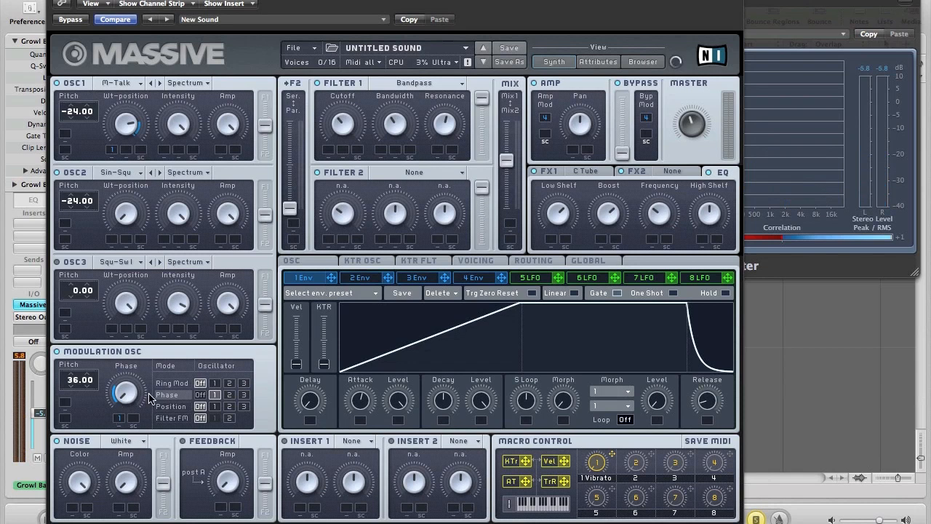
Remove macro 1's Vibrato assignment and route macro 1 to the modulation oscillator's phase.
{"action": "right_click", "coordinate": [598, 464]}
{"action": "left_click", "coordinate": [611, 514]}
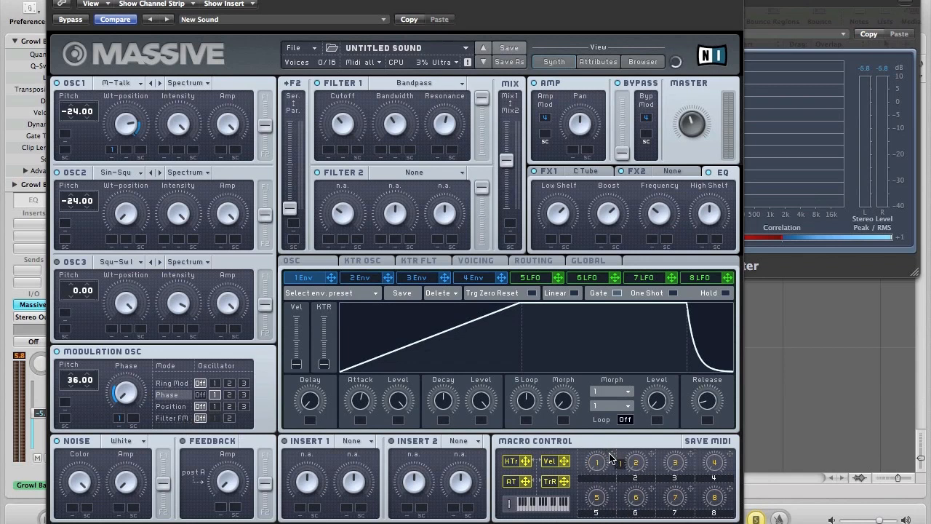
{"action": "left_click_drag", "start_coordinate": [611, 459], "coordinate": [131, 413]}
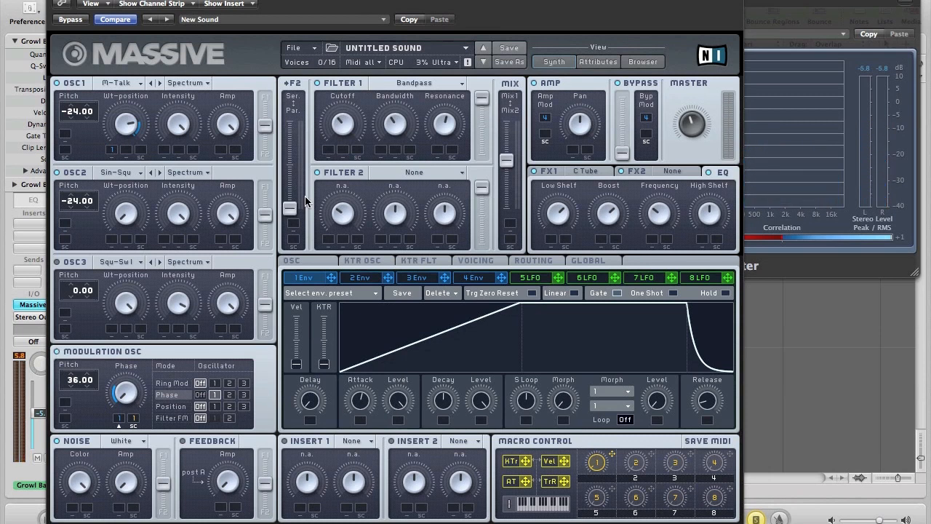
Copy envelope 1's shape into envelope 2, then lengthen envelope 2's attack slightly.
{"action": "left_click", "coordinate": [356, 279]}
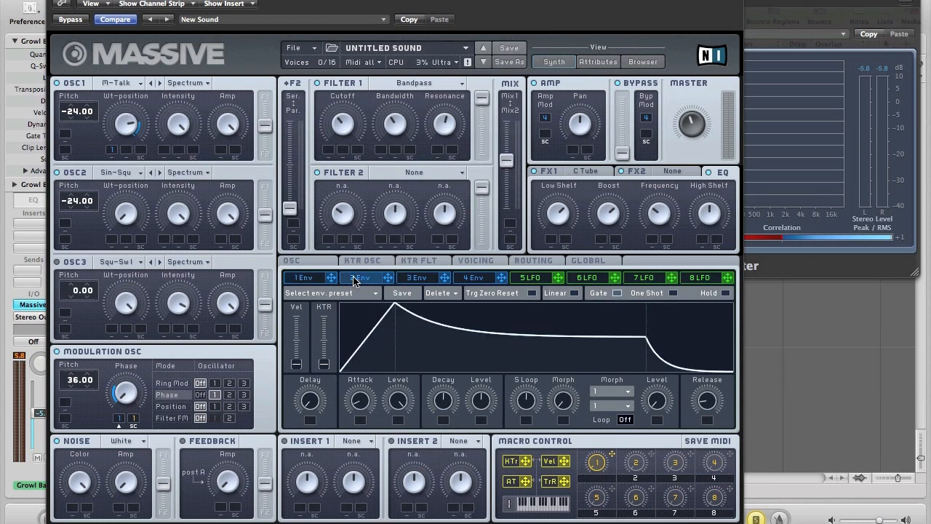
{"action": "left_click", "coordinate": [306, 280]}
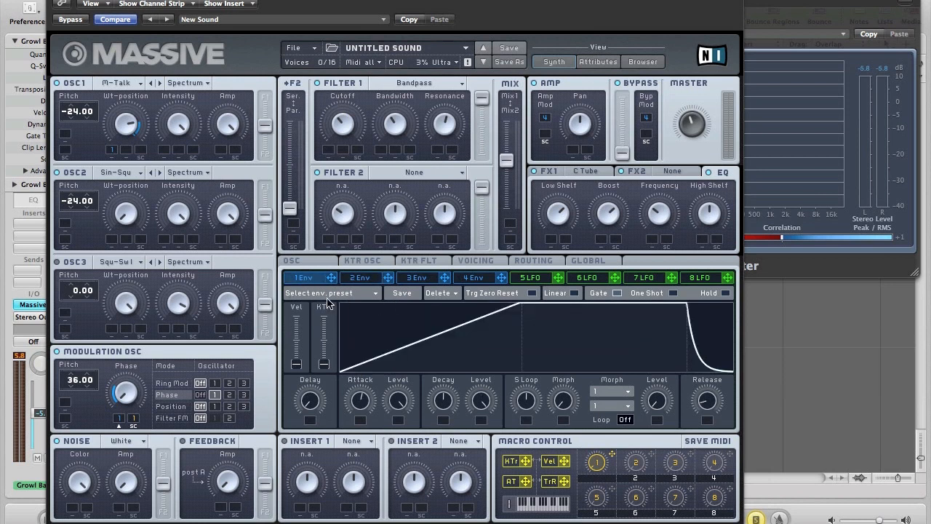
{"action": "left_click", "coordinate": [325, 294]}
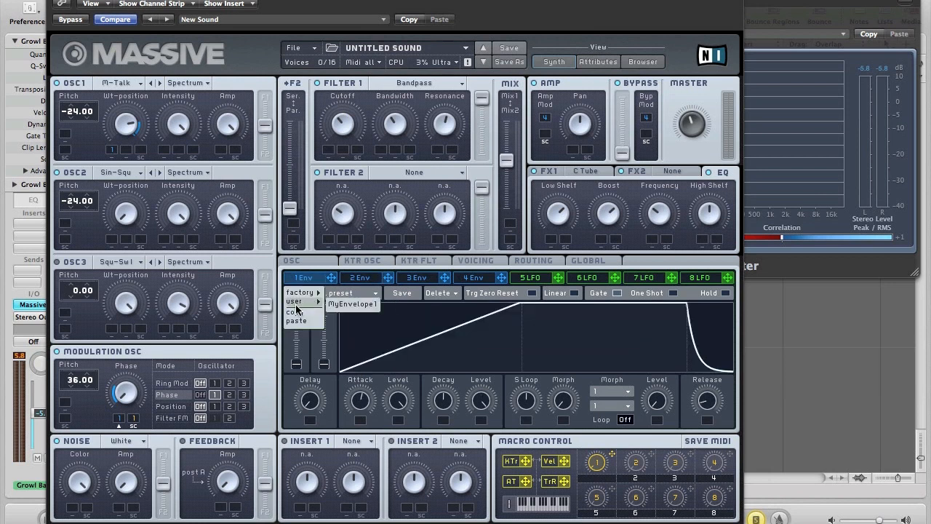
{"action": "left_click", "coordinate": [295, 314]}
{"action": "left_click", "coordinate": [350, 281]}
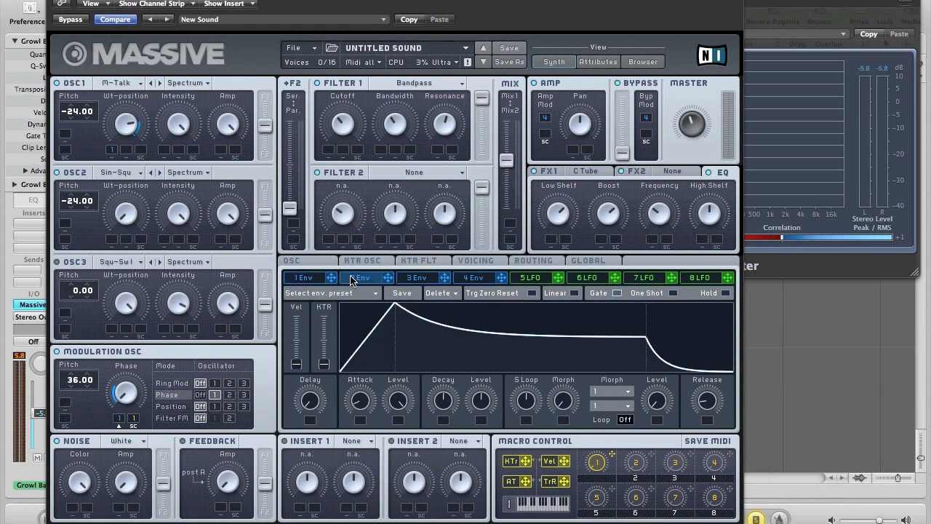
{"action": "left_click", "coordinate": [307, 293]}
{"action": "left_click", "coordinate": [305, 325]}
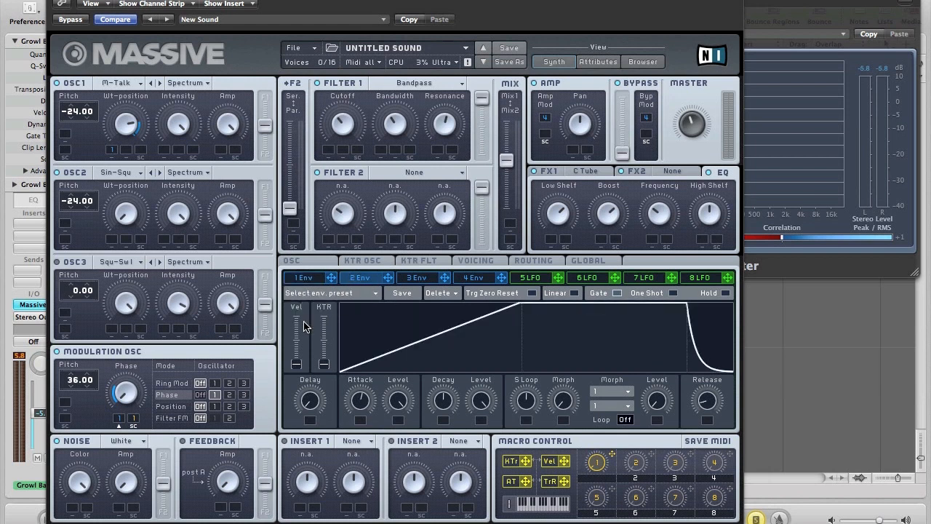
{"action": "left_click_drag", "start_coordinate": [360, 408], "coordinate": [351, 354]}
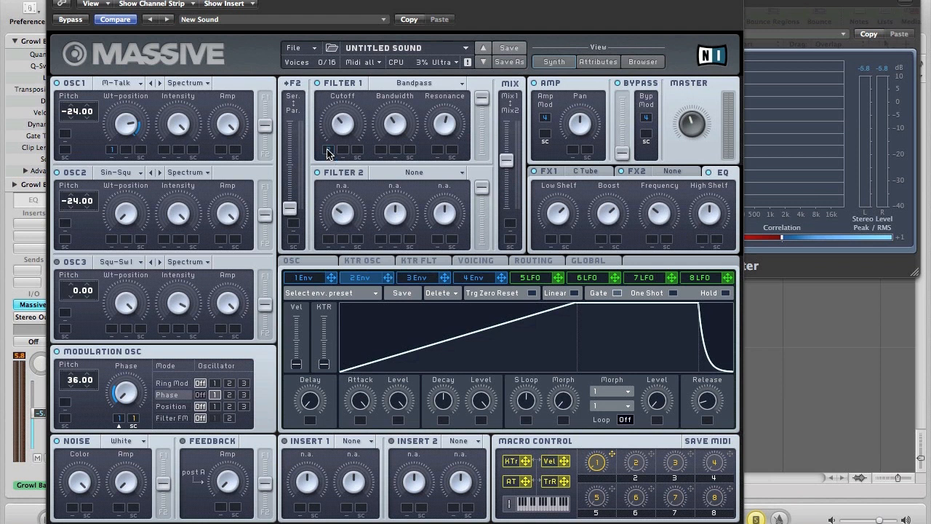
Route envelope 2 to Filter 1's cutoff and lower the filter mix fader.
{"action": "left_click_drag", "start_coordinate": [329, 153], "coordinate": [331, 48]}
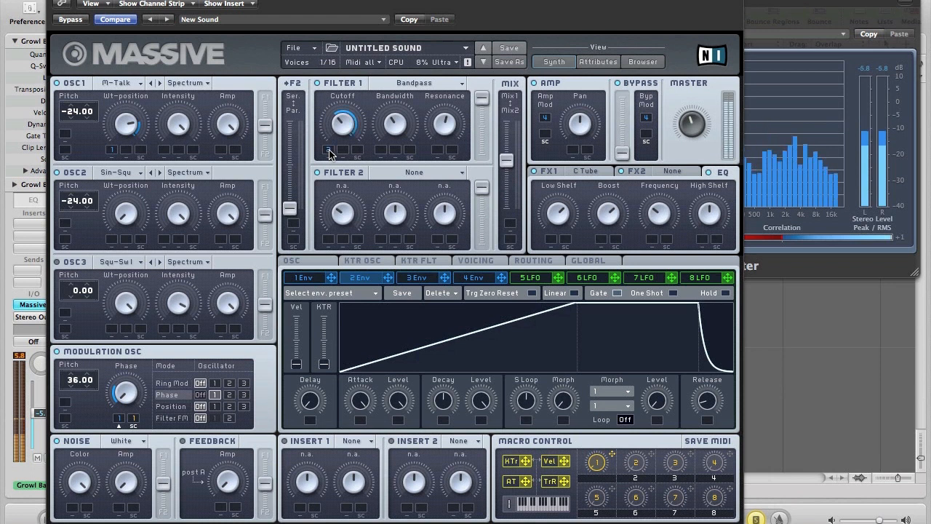
{"action": "left_click_drag", "start_coordinate": [507, 158], "coordinate": [509, 110]}
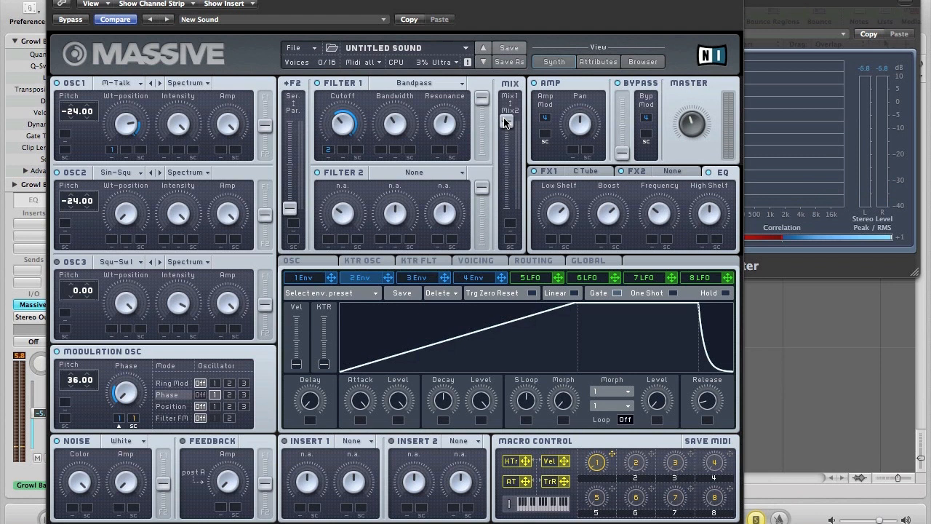
{"action": "left_click_drag", "start_coordinate": [507, 121], "coordinate": [510, 167]}
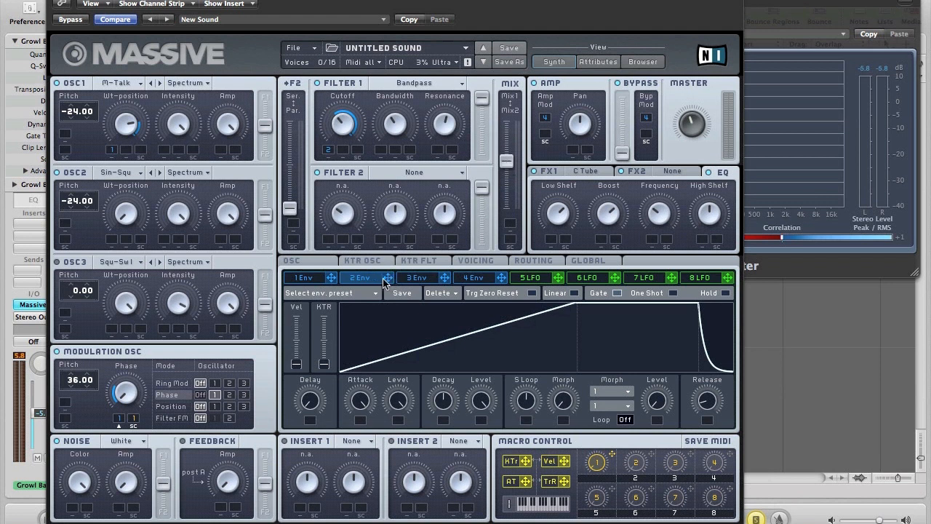
Route envelope 3 to the pitch of OSC1 and OSC2, with OSC2's amount at 12.00.
{"action": "left_click", "coordinate": [417, 282]}
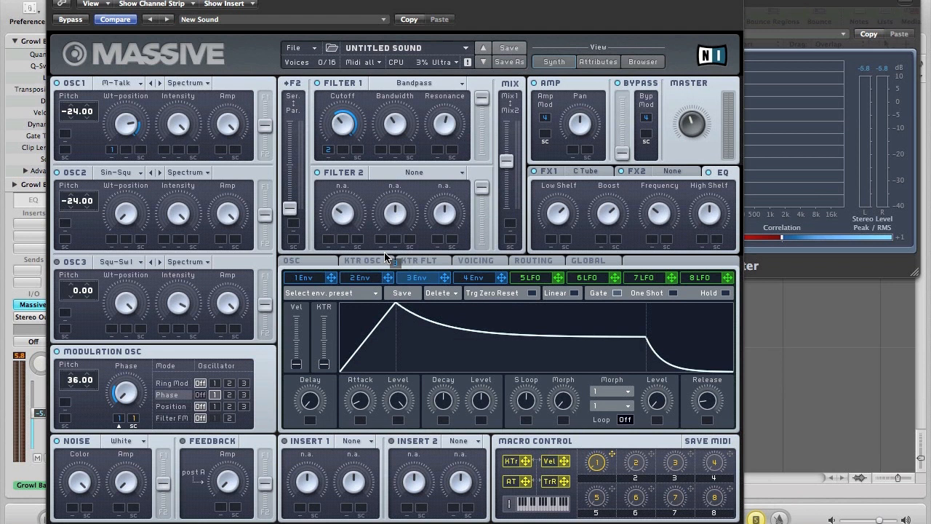
{"action": "left_click_drag", "start_coordinate": [101, 157], "coordinate": [66, 137]}
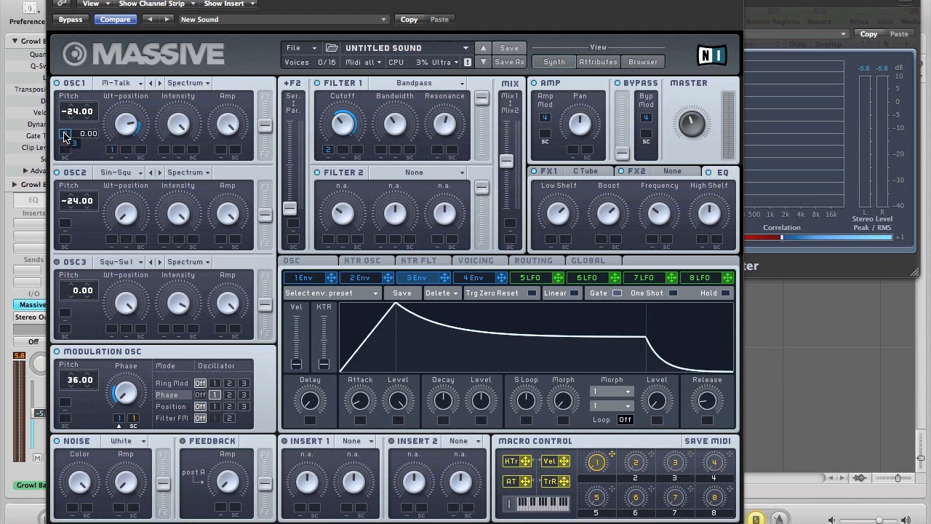
{"action": "left_click", "coordinate": [64, 224]}
{"action": "left_click_drag", "start_coordinate": [63, 227], "coordinate": [65, 225]}
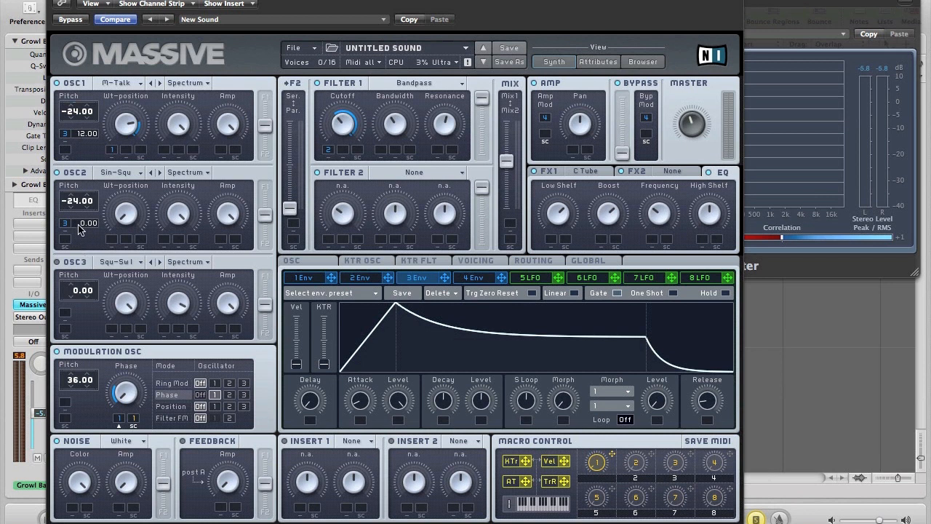
{"action": "left_click_drag", "start_coordinate": [84, 227], "coordinate": [93, 222]}
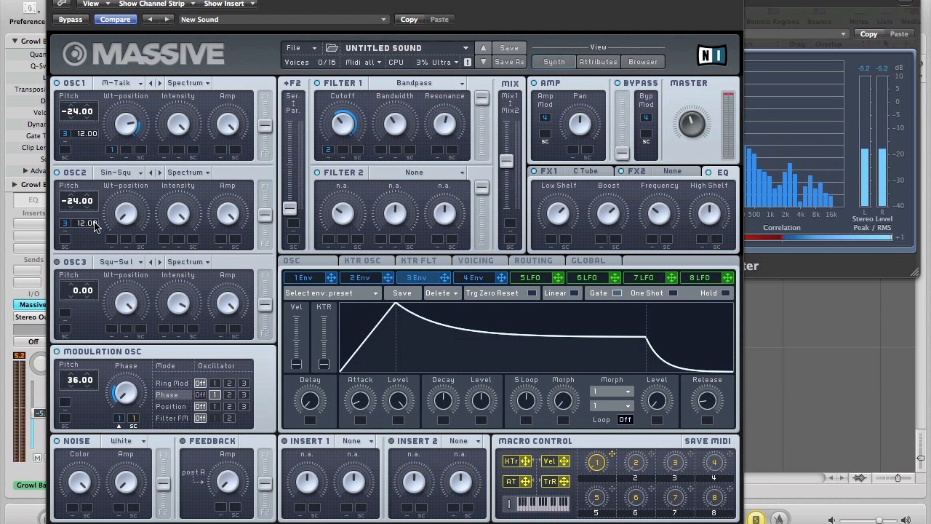
Shape envelope 3 into a pluck: zero sustain, short attack and decay, lower peak level.
{"action": "left_click_drag", "start_coordinate": [481, 402], "coordinate": [489, 518]}
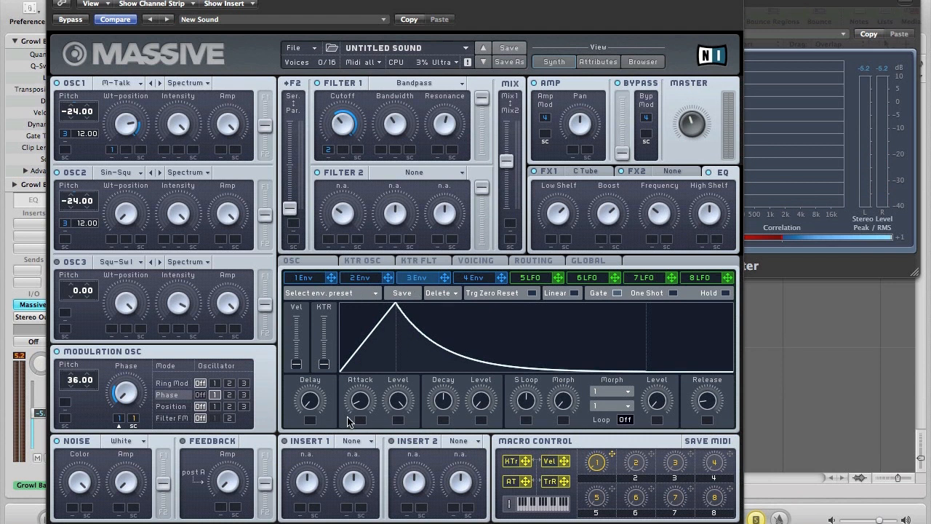
{"action": "left_click_drag", "start_coordinate": [356, 414], "coordinate": [378, 457]}
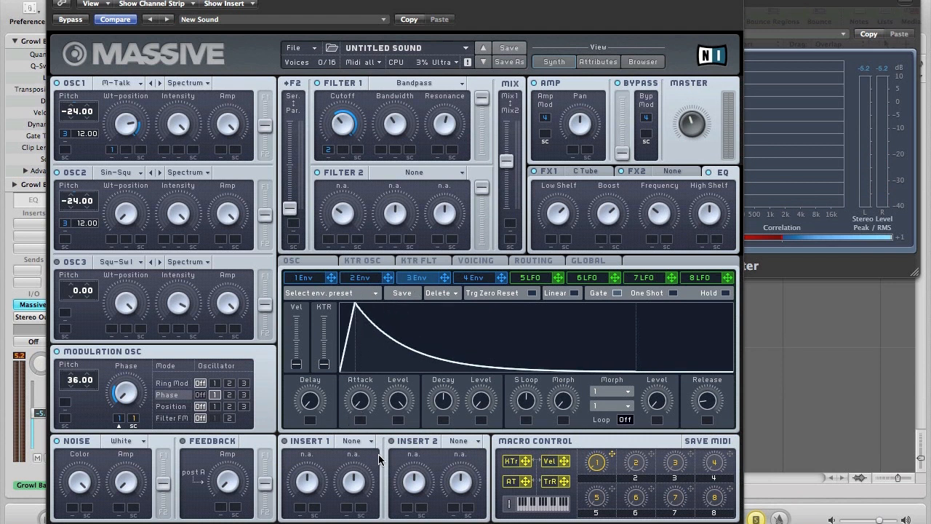
{"action": "left_click_drag", "start_coordinate": [398, 405], "coordinate": [398, 424]}
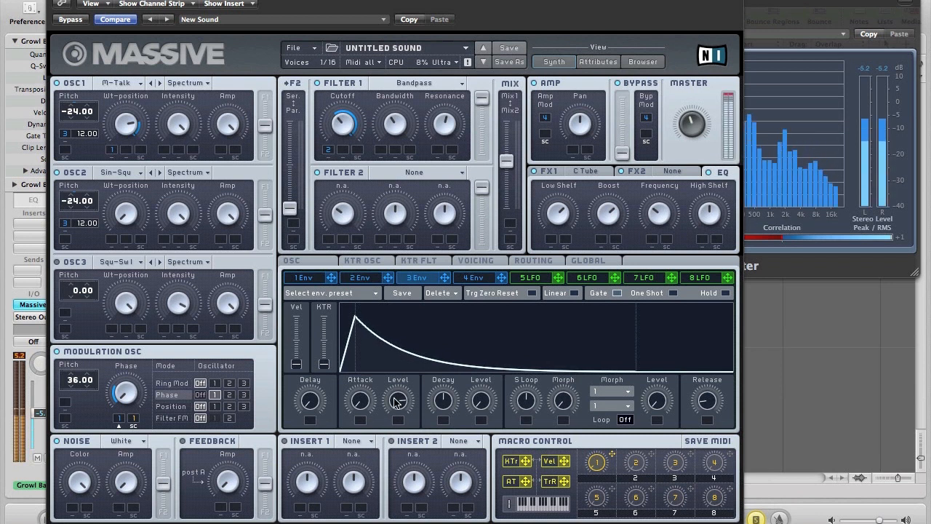
{"action": "left_click_drag", "start_coordinate": [443, 401], "coordinate": [445, 426]}
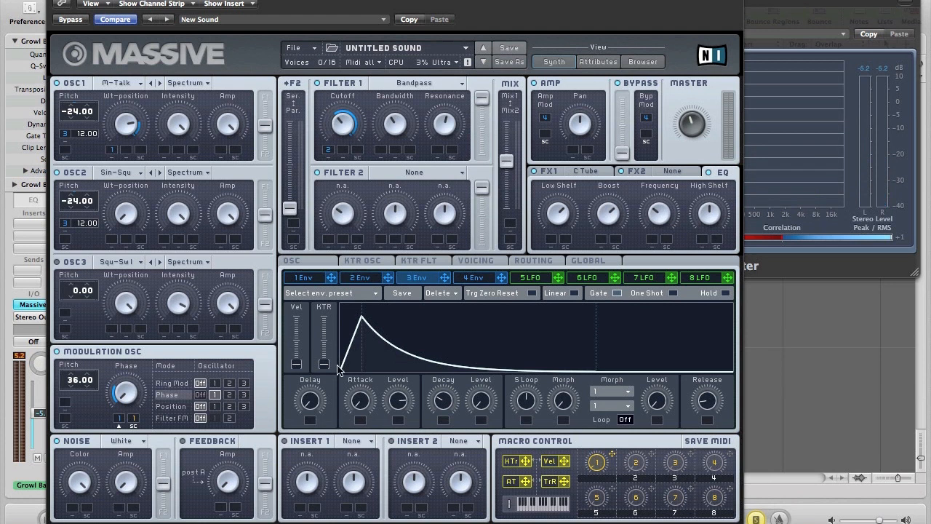
{"action": "left_click_drag", "start_coordinate": [397, 408], "coordinate": [405, 508]}
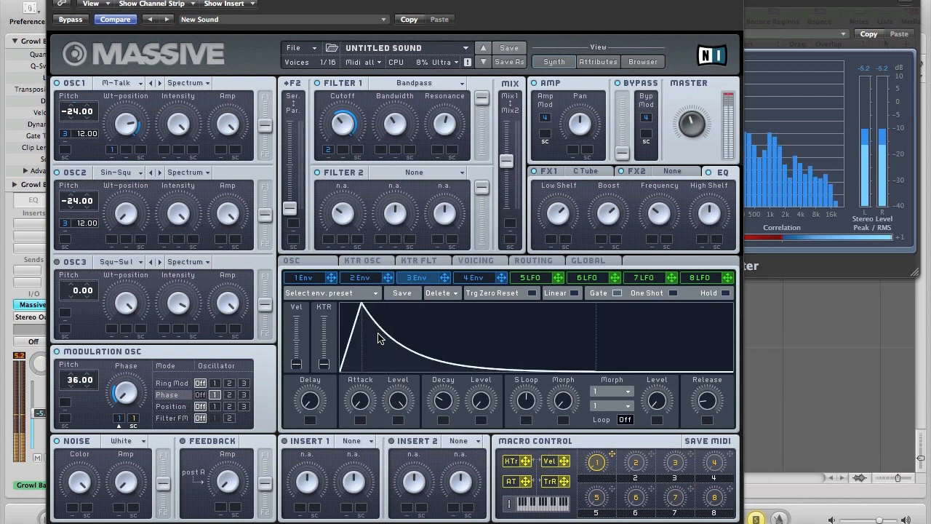
{"action": "mouse_move", "coordinate": [383, 410]}
{"action": "left_mouse_down"}
{"action": "mouse_move", "coordinate": [391, 418]}
{"action": "mouse_move", "coordinate": [380, 386]}
{"action": "mouse_move", "coordinate": [387, 452]}
{"action": "mouse_move", "coordinate": [372, 409]}
{"action": "left_mouse_up"}
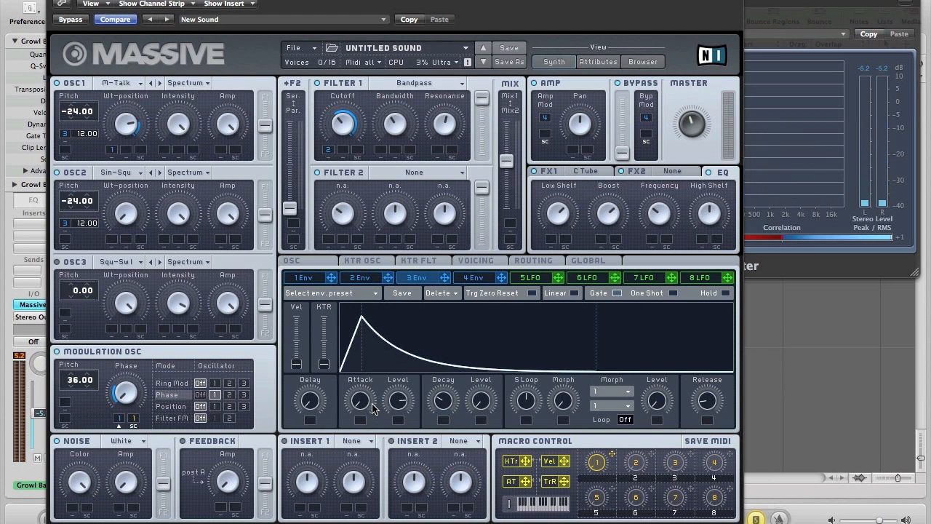
Turn modulator 5 into a Performer with every step at zero except a rising curve on step 4.
{"action": "left_click", "coordinate": [529, 277]}
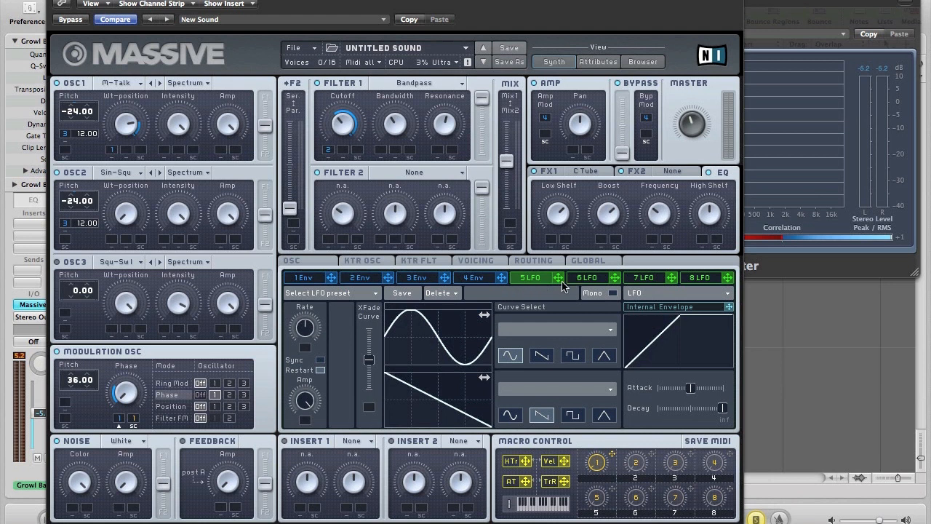
{"action": "left_click", "coordinate": [631, 293]}
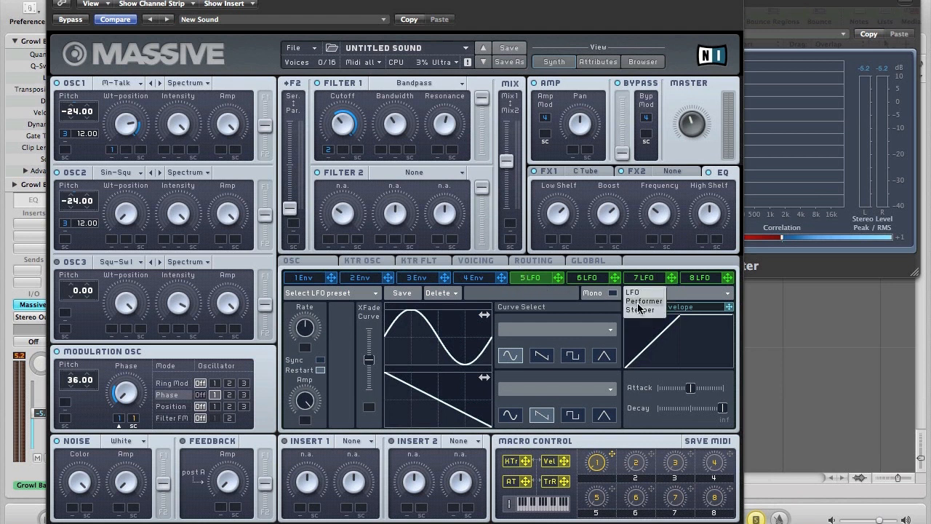
{"action": "left_click", "coordinate": [637, 309]}
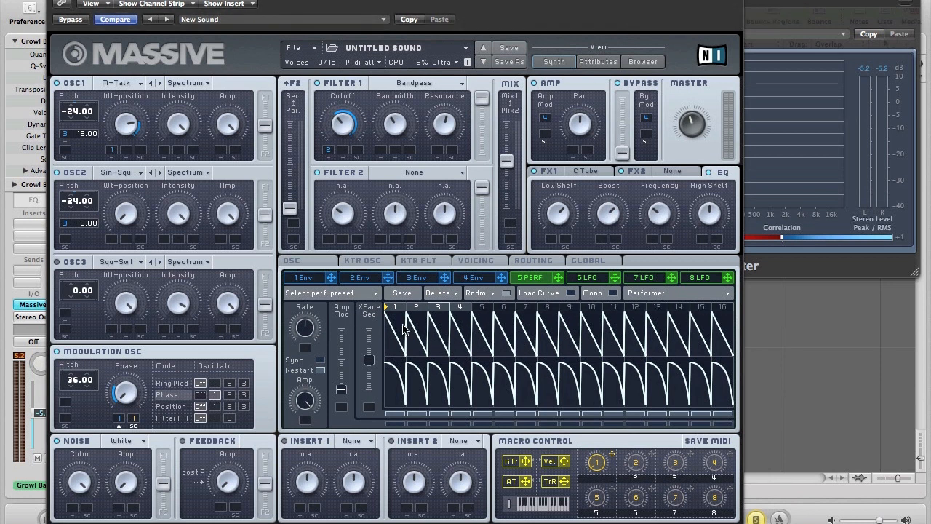
{"action": "mouse_move", "coordinate": [400, 329]}
{"action": "left_mouse_down"}
{"action": "mouse_move", "coordinate": [398, 360]}
{"action": "mouse_move", "coordinate": [432, 371]}
{"action": "left_mouse_up"}
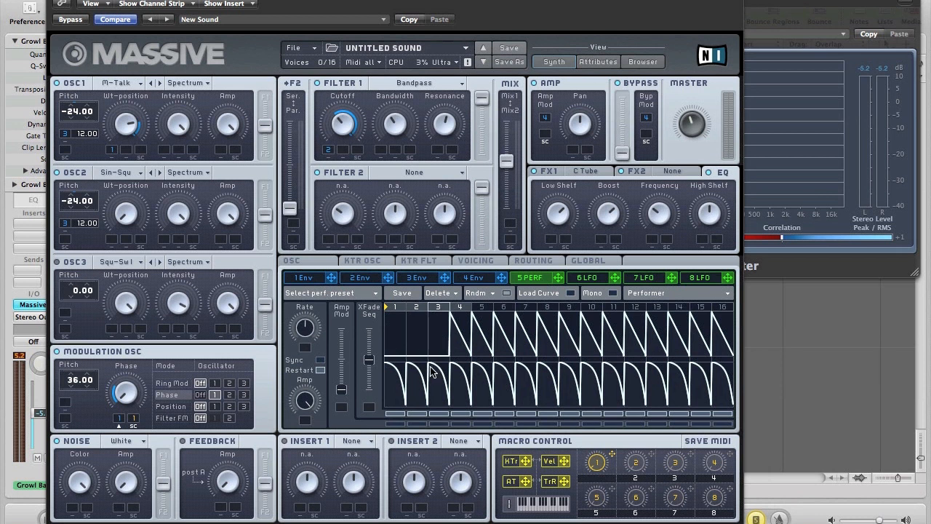
{"action": "left_click", "coordinate": [571, 293]}
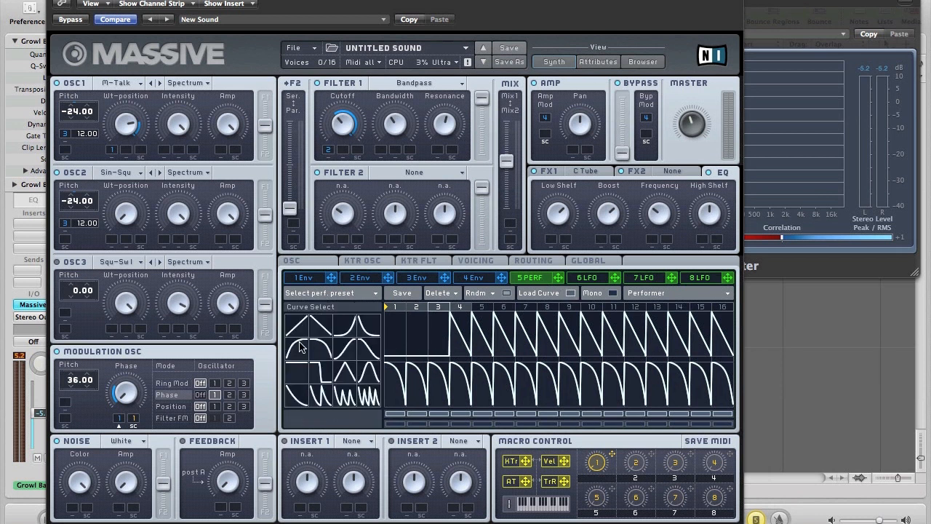
{"action": "left_click", "coordinate": [458, 353]}
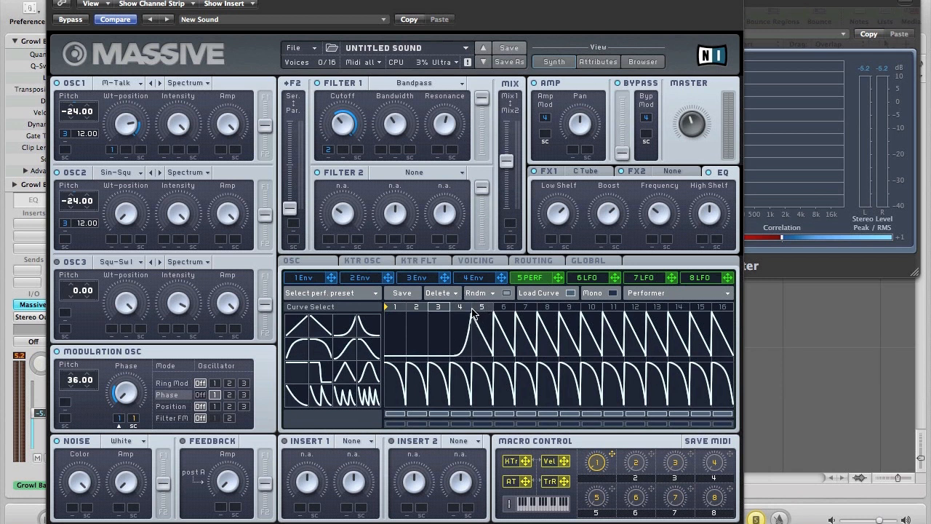
{"action": "mouse_move", "coordinate": [477, 320]}
{"action": "left_mouse_down"}
{"action": "mouse_move", "coordinate": [477, 379]}
{"action": "mouse_move", "coordinate": [667, 392]}
{"action": "left_mouse_up"}
{"action": "mouse_move", "coordinate": [584, 393]}
{"action": "left_mouse_down"}
{"action": "mouse_move", "coordinate": [555, 393]}
{"action": "mouse_move", "coordinate": [717, 405]}
{"action": "left_mouse_up"}
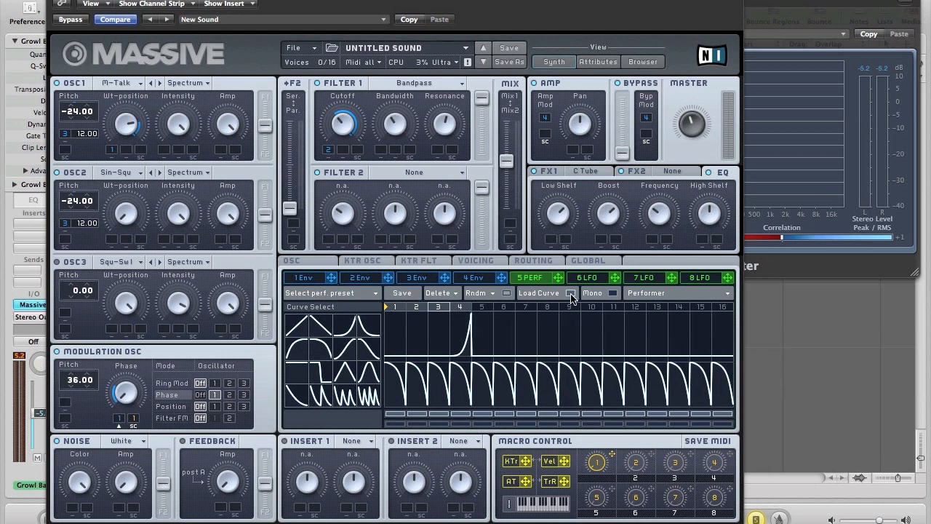
{"action": "left_click", "coordinate": [571, 294]}
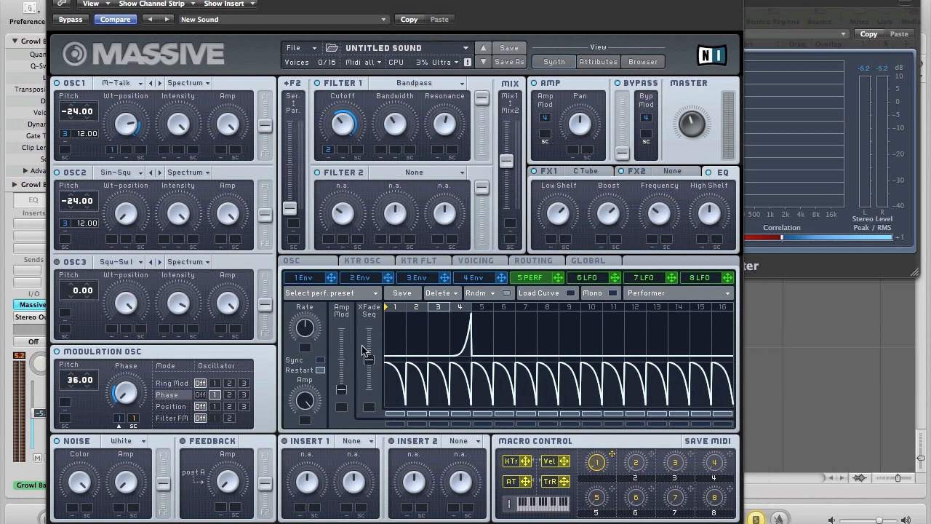
Raise the Performer's step crossfade, sync it to tempo, and route it to OSC1's pitch.
{"action": "left_click_drag", "start_coordinate": [369, 362], "coordinate": [369, 329]}
{"action": "left_click", "coordinate": [321, 360]}
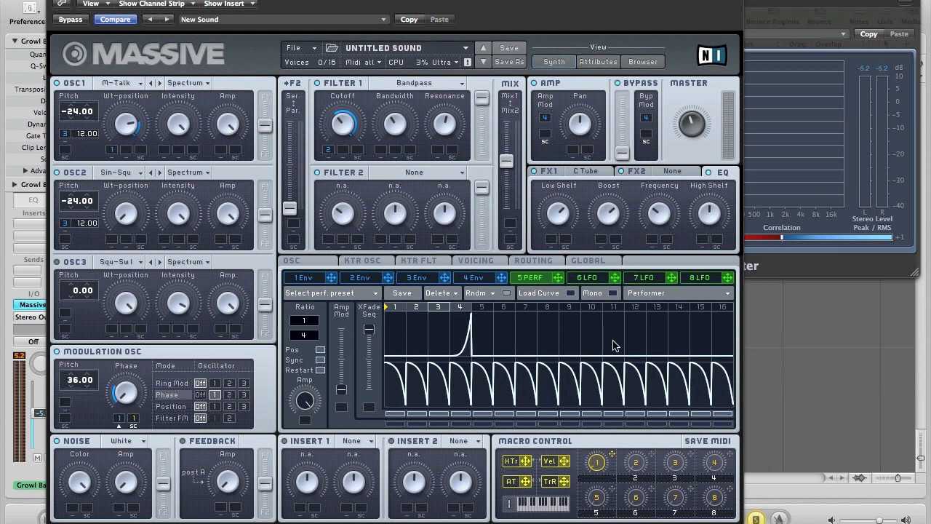
{"action": "left_click_drag", "start_coordinate": [557, 279], "coordinate": [64, 151]}
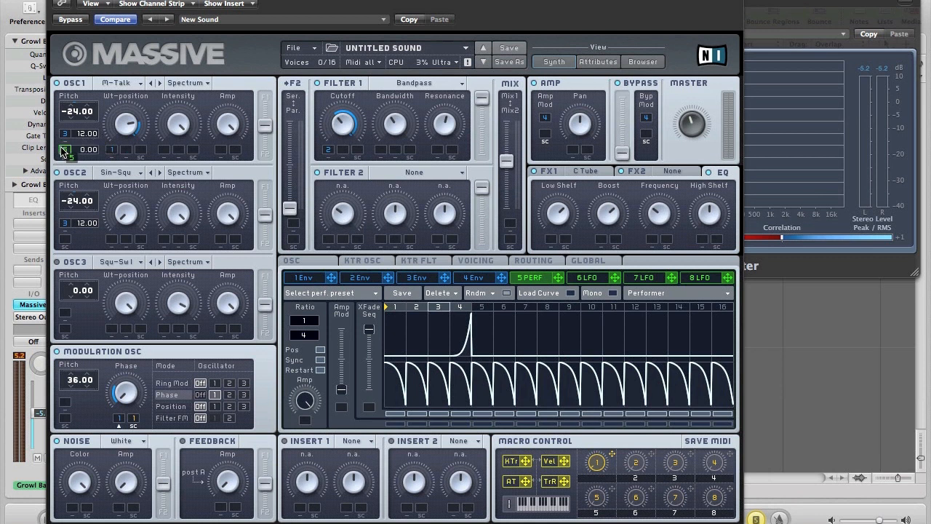
Route the Performer to OSC2's pitch modulation slot as well.
{"action": "left_click_drag", "start_coordinate": [63, 241], "coordinate": [64, 243]}
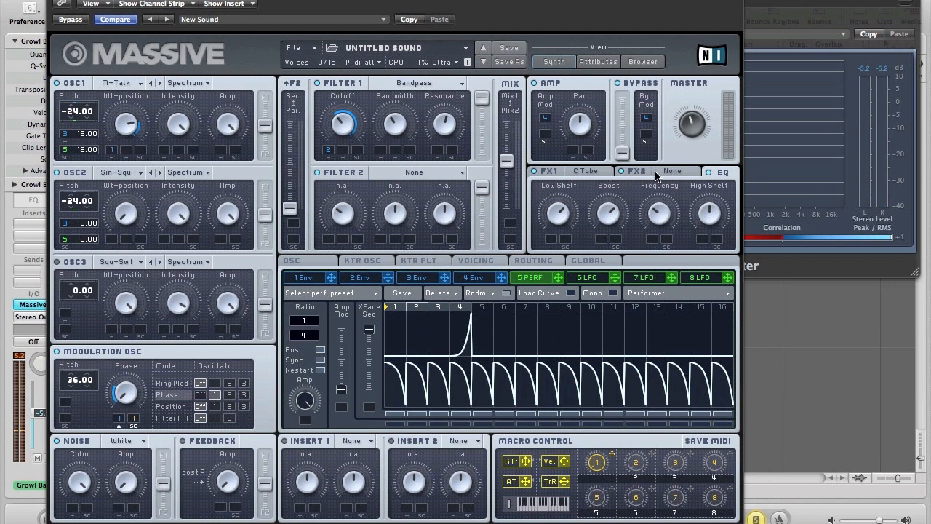
Show the C Tube effect on the FX1 page, then hide the plug-in windows with V.
{"action": "left_click", "coordinate": [596, 175]}
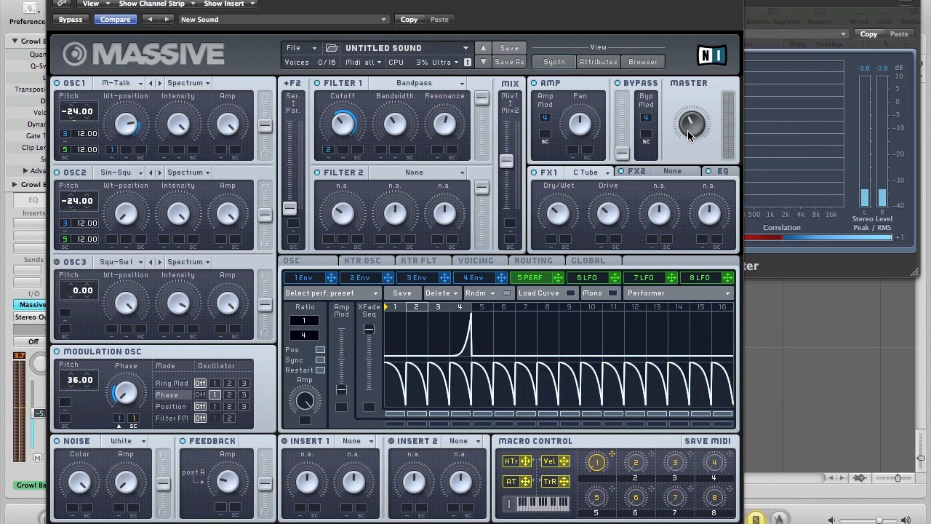
{"action": "key", "text": "v"}
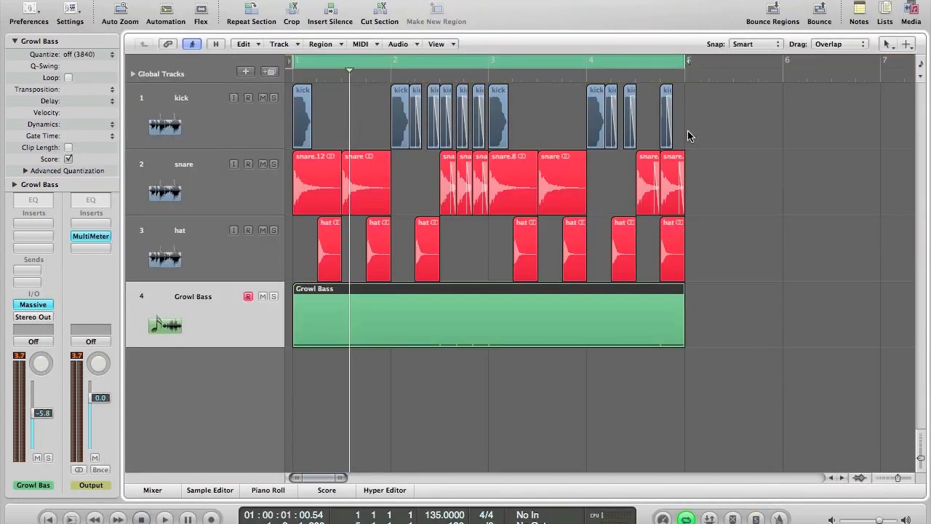
Start playback of the drum loop with the Growl Bass part.
{"action": "key", "text": "space"}
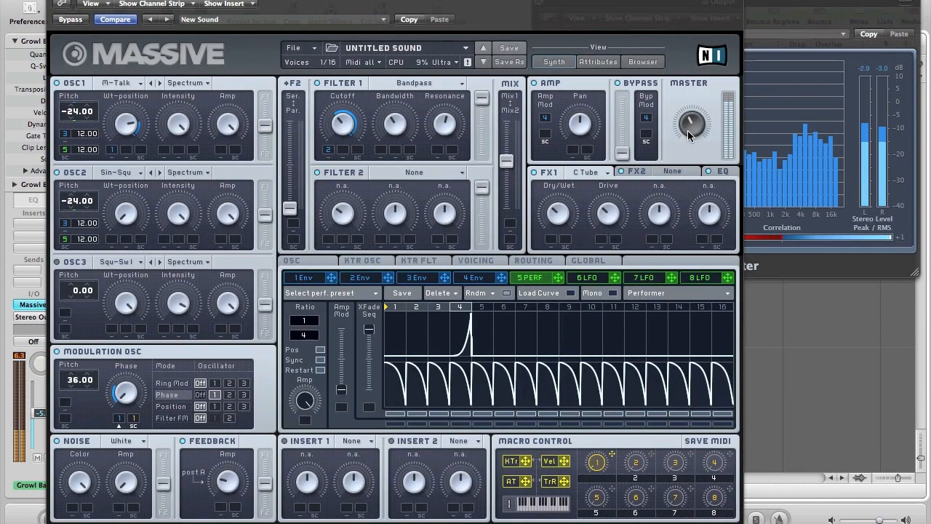
Reshow Massive and review the voicing, oscillator and envelope 1–4 pages, ending on envelope 1.
{"action": "key", "text": "v"}
{"action": "left_click", "coordinate": [473, 262]}
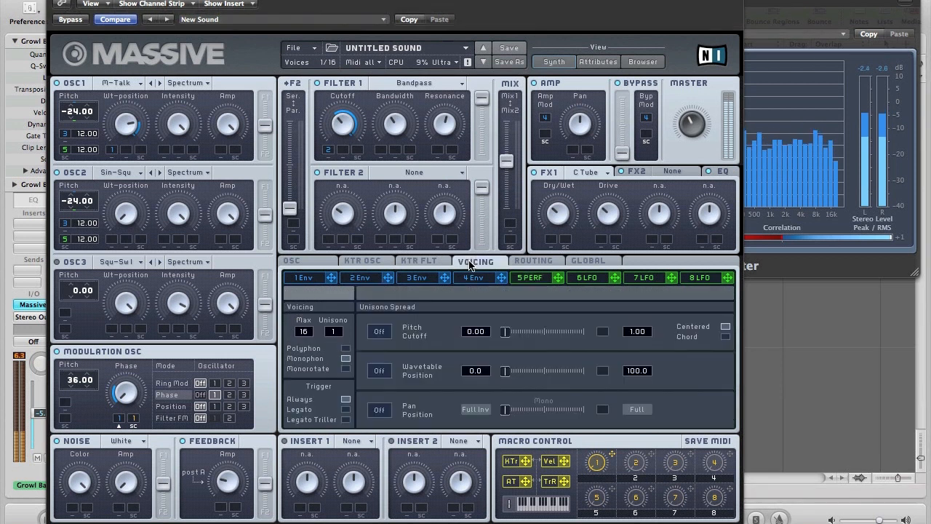
{"action": "left_click", "coordinate": [309, 261]}
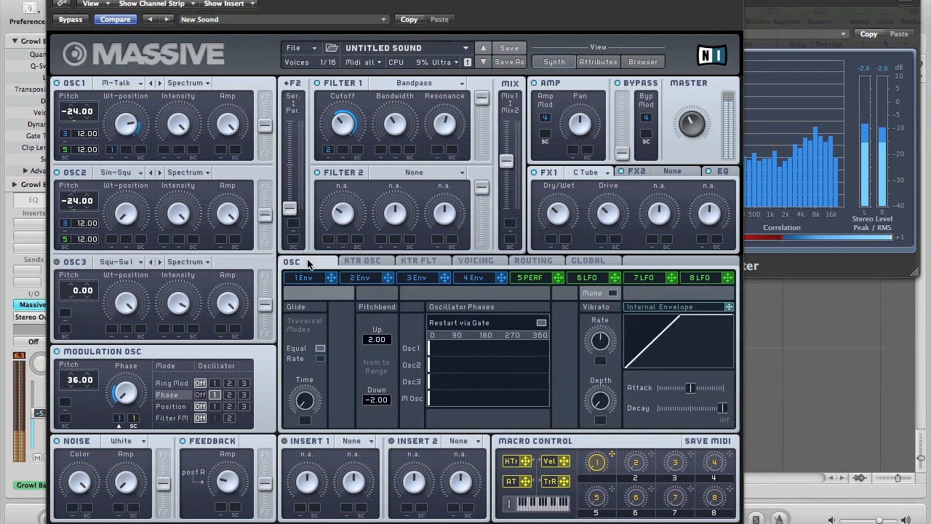
{"action": "left_click", "coordinate": [471, 277]}
{"action": "left_click", "coordinate": [474, 260]}
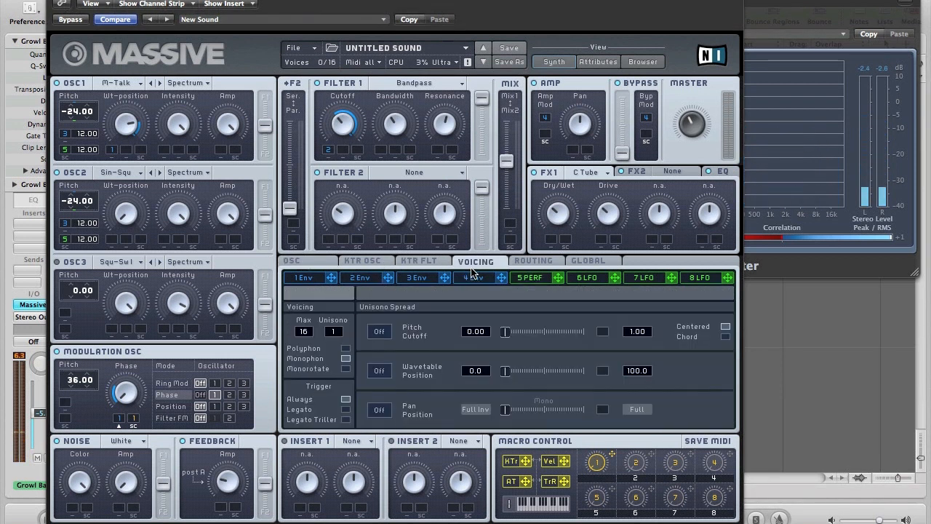
{"action": "left_click", "coordinate": [290, 279]}
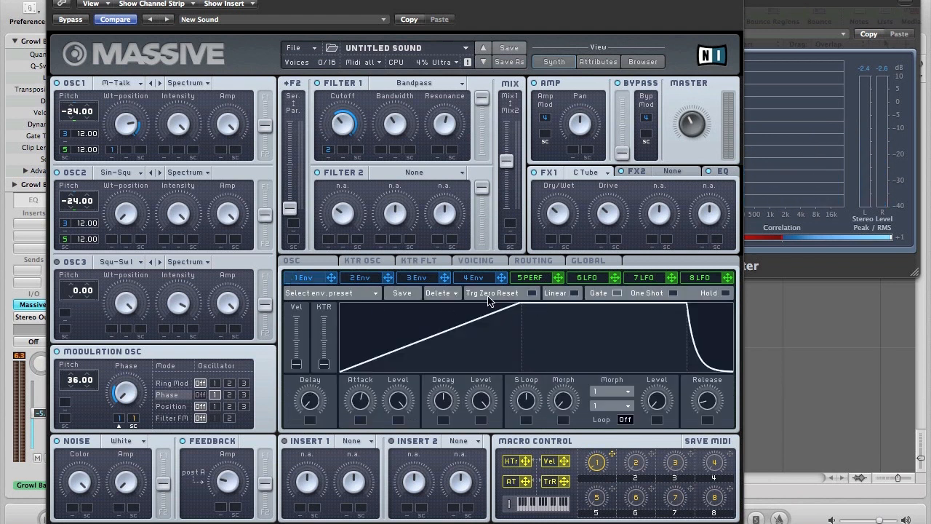
{"action": "left_click", "coordinate": [346, 280]}
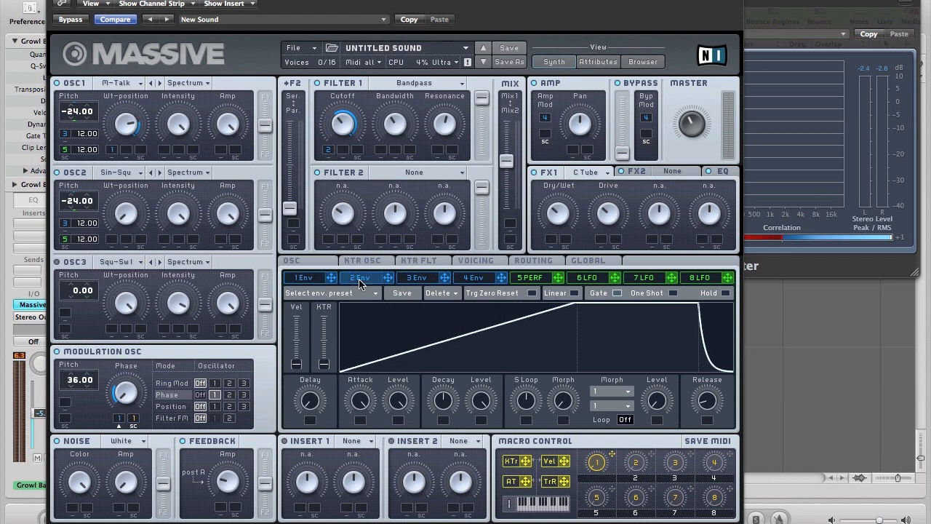
{"action": "left_click", "coordinate": [429, 281]}
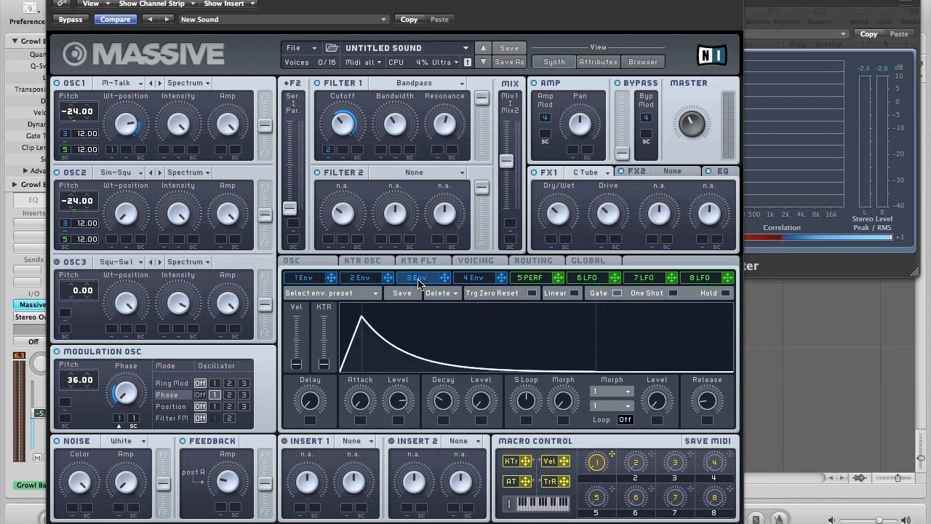
{"action": "left_click", "coordinate": [468, 279]}
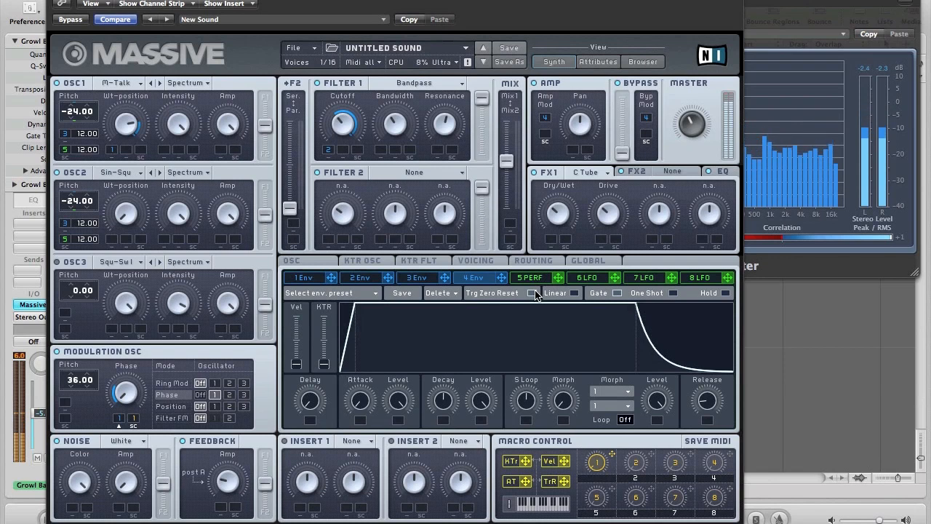
{"action": "left_click", "coordinate": [303, 277]}
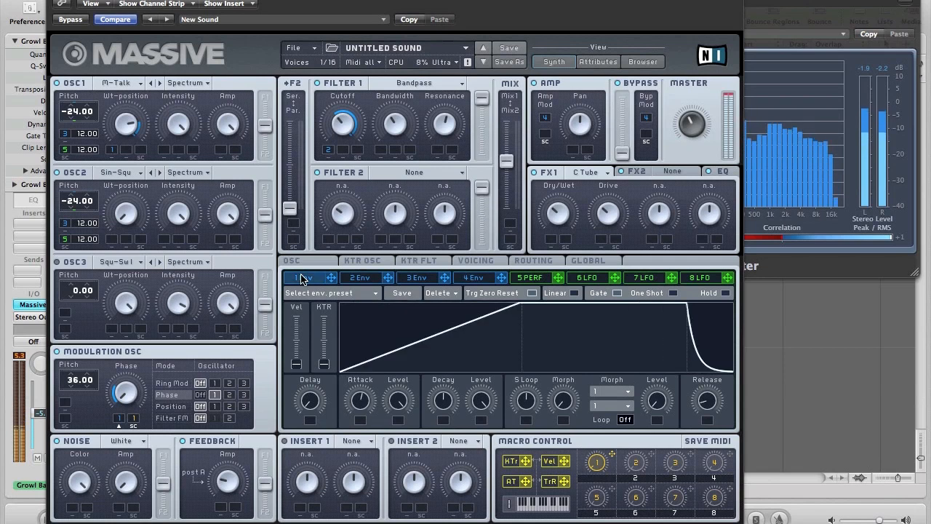